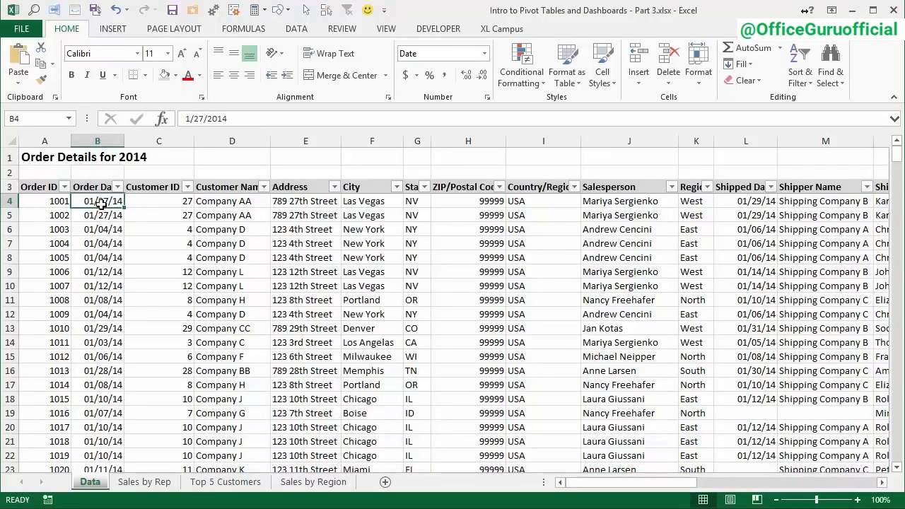
Look through the order records on the Data sheet and examine the date hierarchy in the Order Date filter list.
{"action": "scroll", "coordinate": [101, 204], "scroll_direction": "down", "scroll_amount": 13}
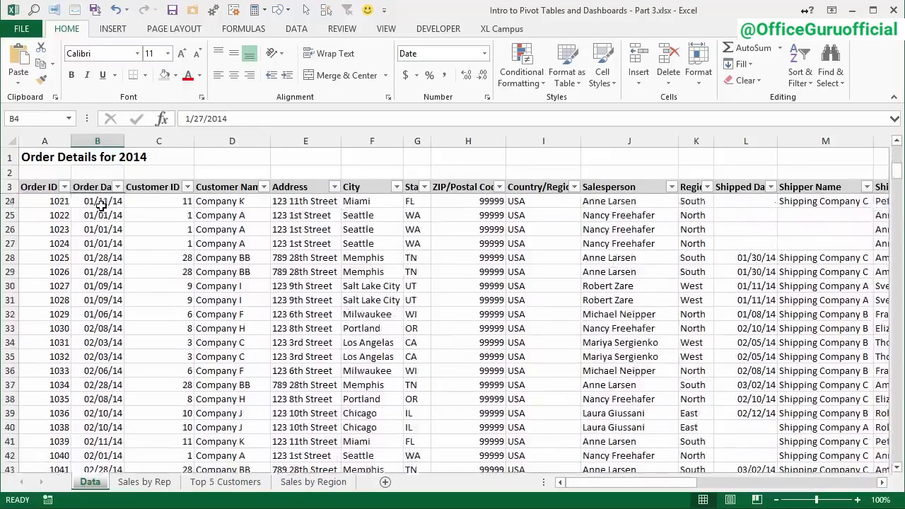
{"action": "scroll", "coordinate": [101, 205], "scroll_direction": "down", "scroll_amount": 4}
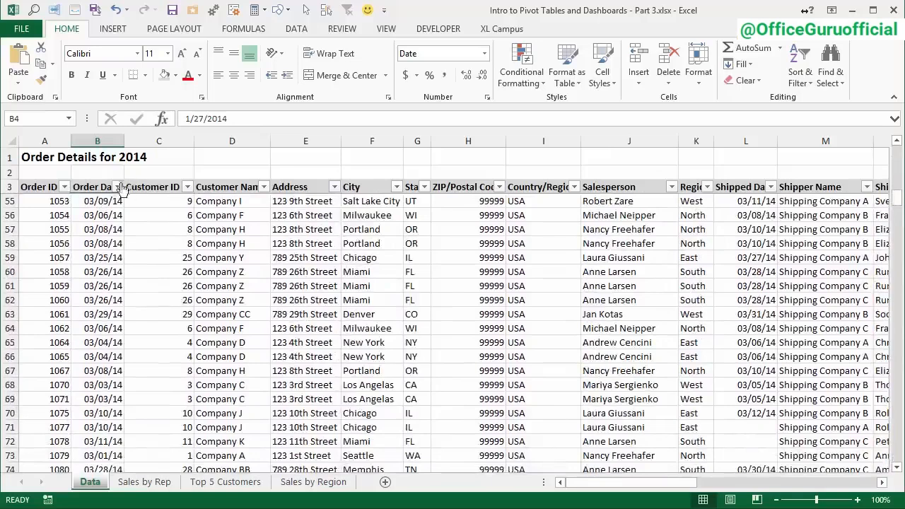
{"action": "left_click", "coordinate": [118, 187]}
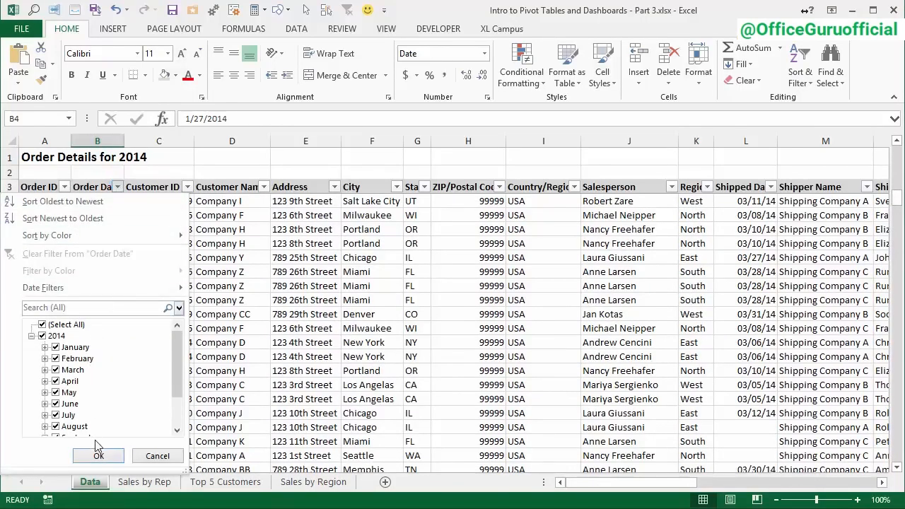
{"action": "left_click", "coordinate": [157, 457]}
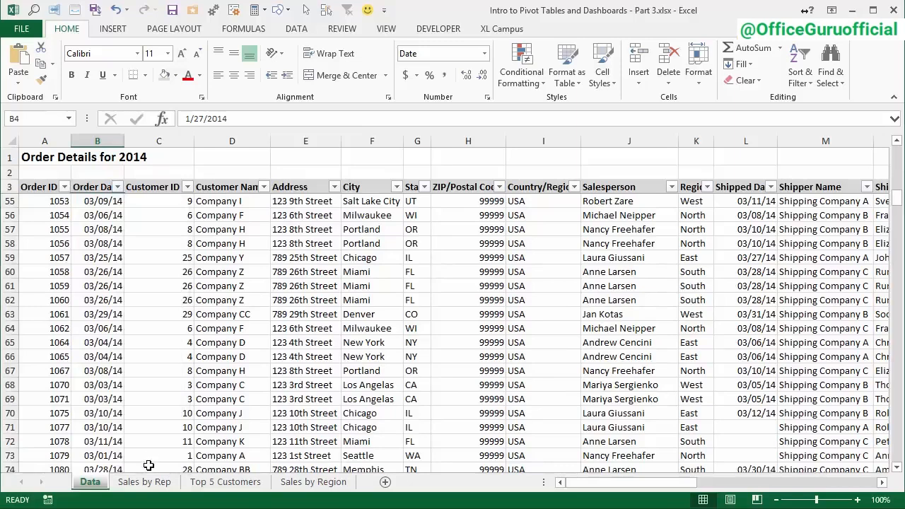
Review the pivot tables and charts on the Sales by Rep, Top 5 Customers and Sales by Region sheets.
{"action": "left_click", "coordinate": [143, 482]}
{"action": "left_click", "coordinate": [211, 482]}
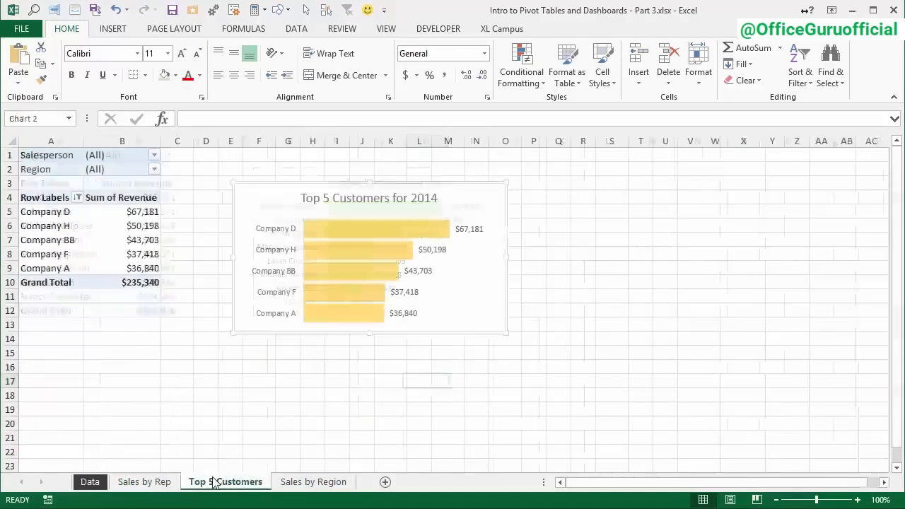
{"action": "left_click", "coordinate": [285, 482]}
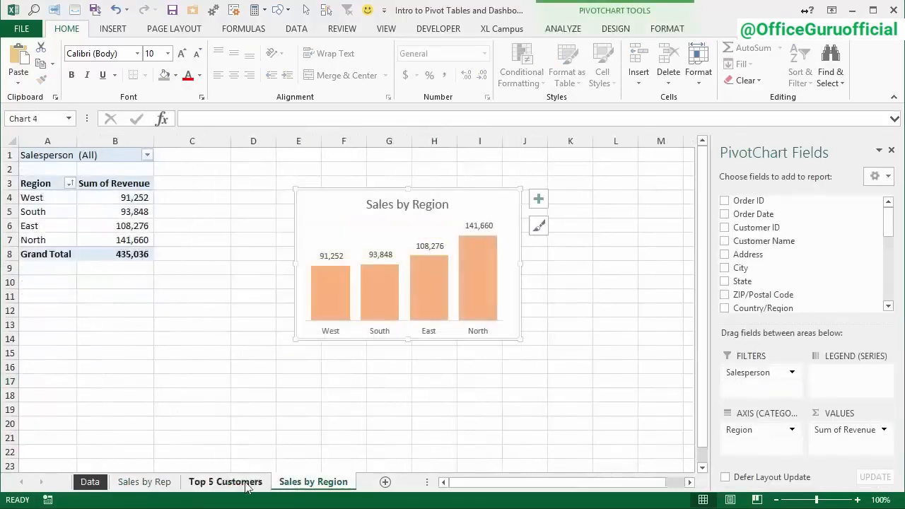
{"action": "left_click", "coordinate": [228, 482]}
{"action": "left_click", "coordinate": [143, 481]}
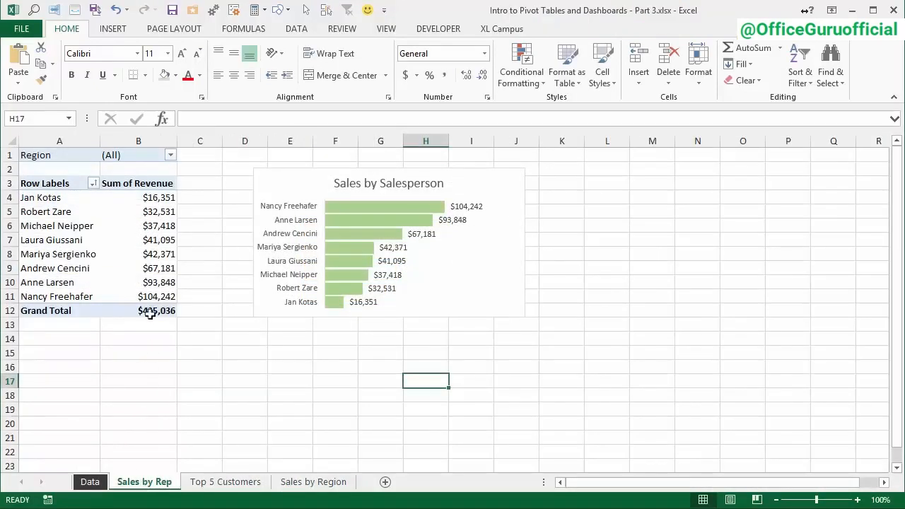
Filter the Sales by Rep pivot table to show only the East region.
{"action": "left_click", "coordinate": [149, 213]}
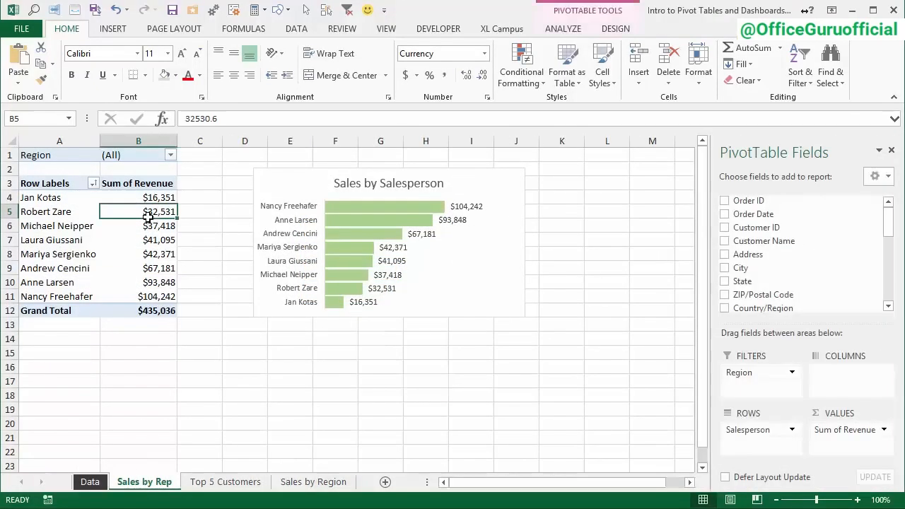
{"action": "left_click", "coordinate": [138, 155]}
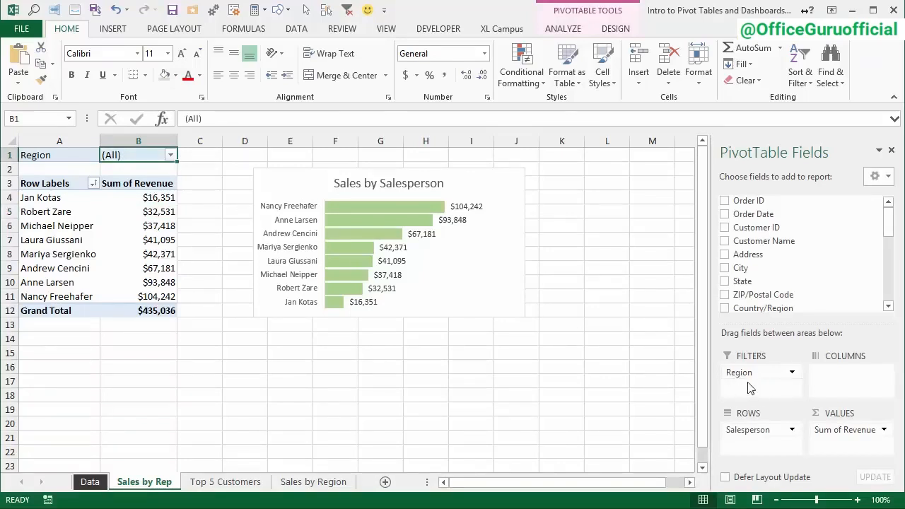
{"action": "left_click", "coordinate": [171, 156]}
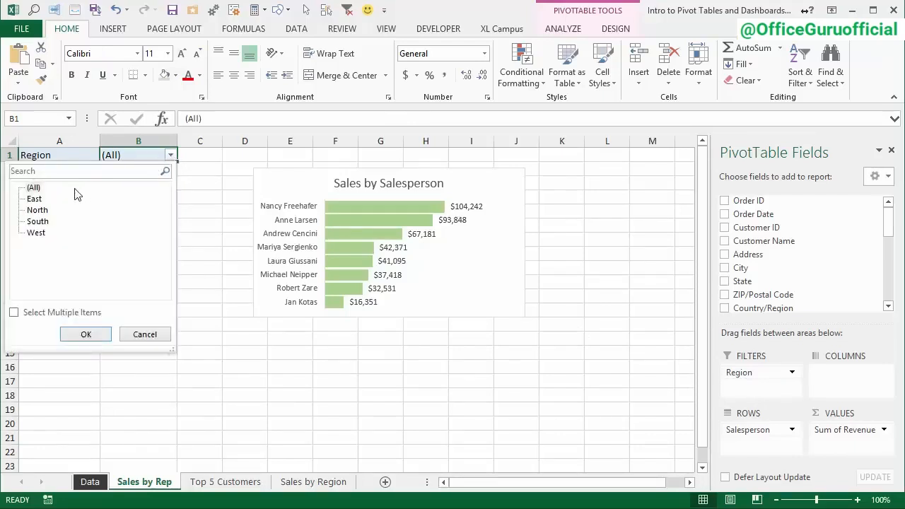
{"action": "left_click", "coordinate": [35, 200]}
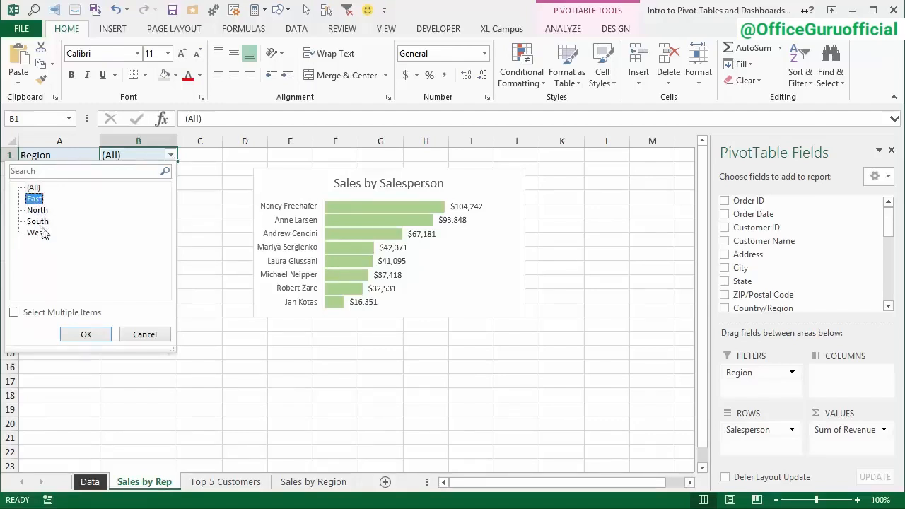
{"action": "left_click", "coordinate": [86, 335]}
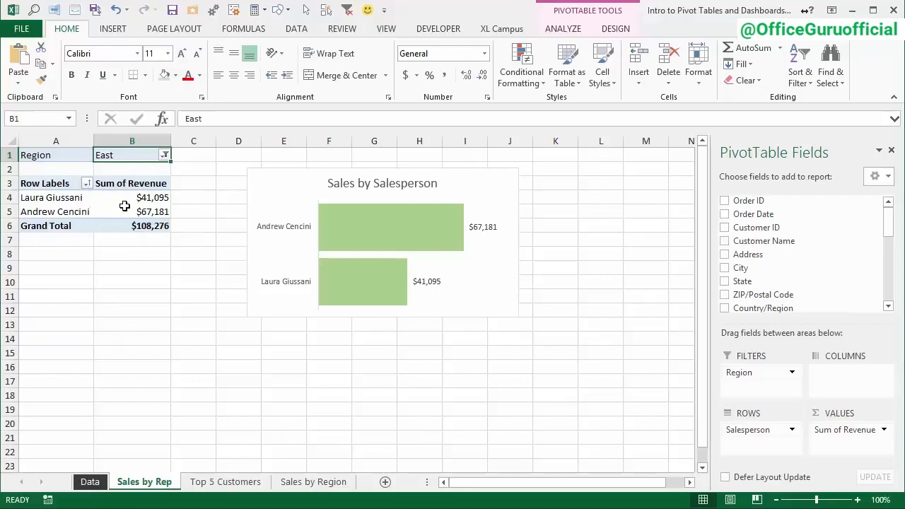
Reset the Region filter of the Sales by Rep pivot table to (All).
{"action": "left_click", "coordinate": [165, 155]}
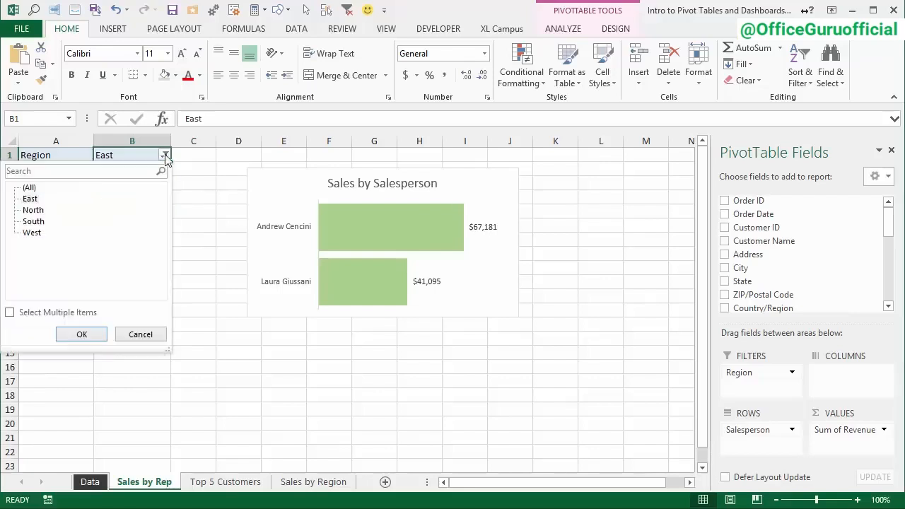
{"action": "left_click", "coordinate": [29, 188]}
{"action": "left_click", "coordinate": [80, 337]}
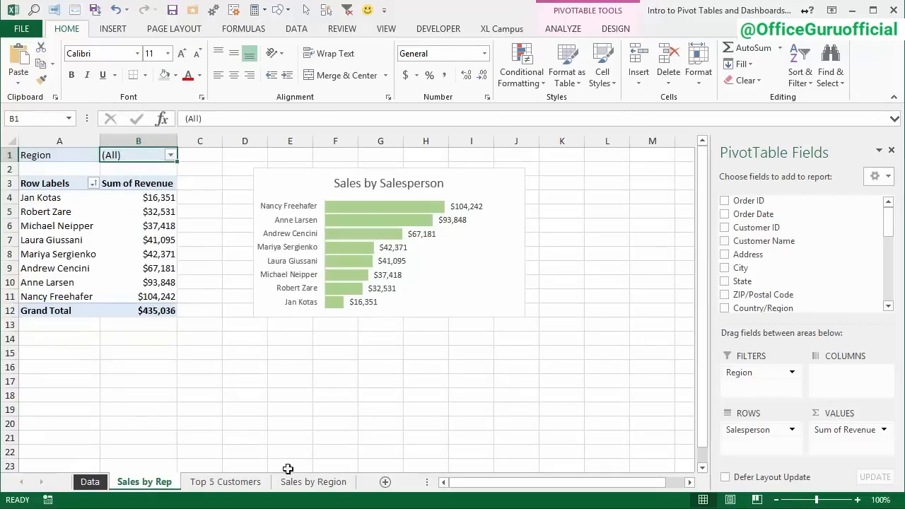
Duplicate the Sales by Region sheet and replace Region with Order Date in the rows of the copied pivot table.
{"action": "left_click", "coordinate": [311, 484]}
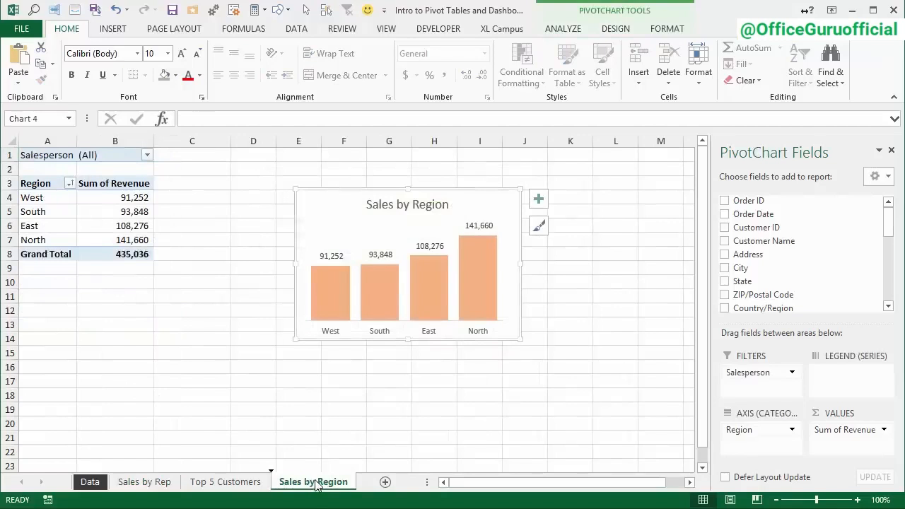
{"action": "left_click_drag", "start_coordinate": [316, 483], "coordinate": [373, 477]}
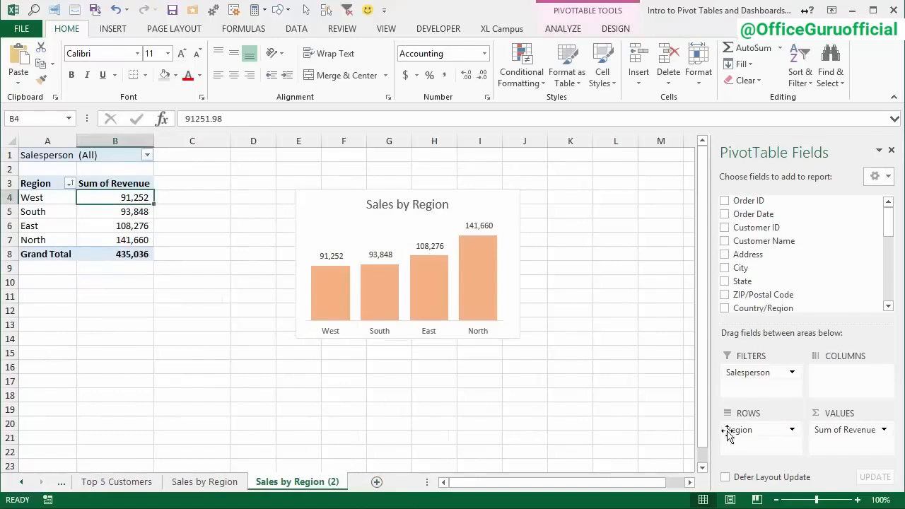
{"action": "left_click_drag", "start_coordinate": [741, 433], "coordinate": [637, 431]}
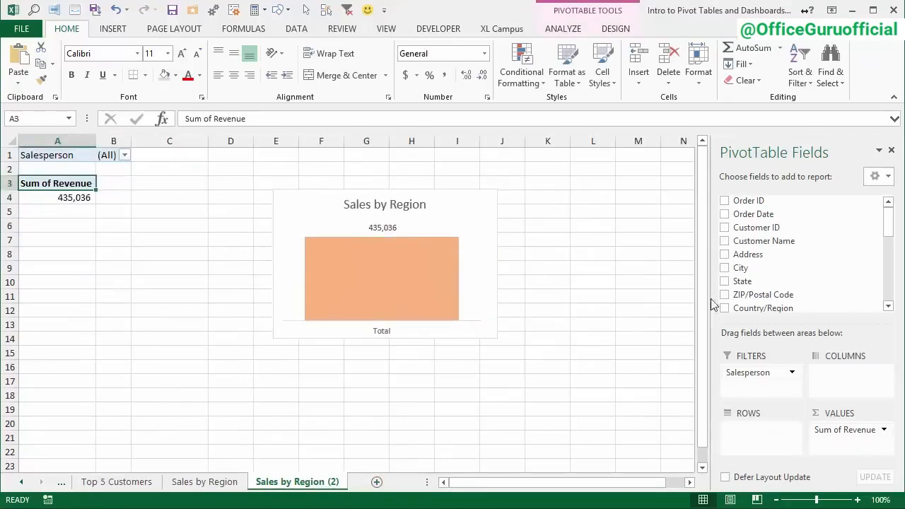
{"action": "left_click_drag", "start_coordinate": [764, 217], "coordinate": [764, 426]}
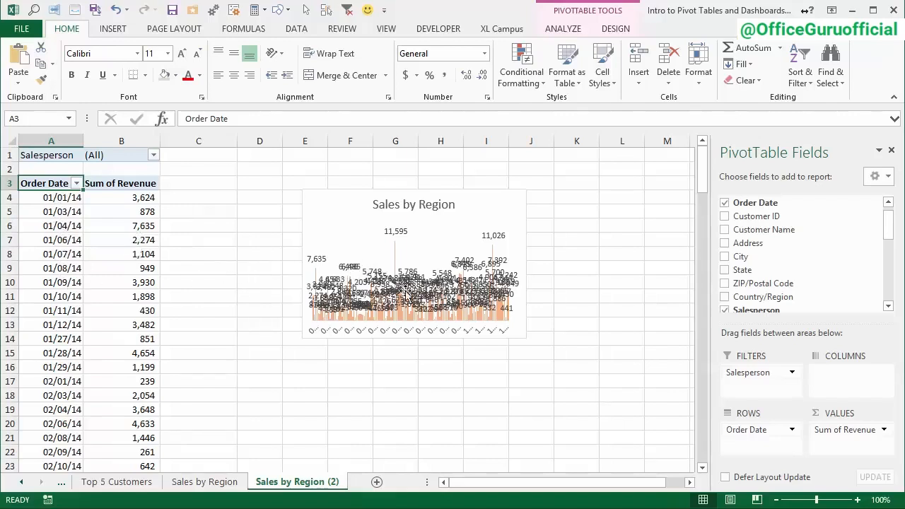
Group the pivot table's order dates by Months and Years.
{"action": "left_click", "coordinate": [59, 226]}
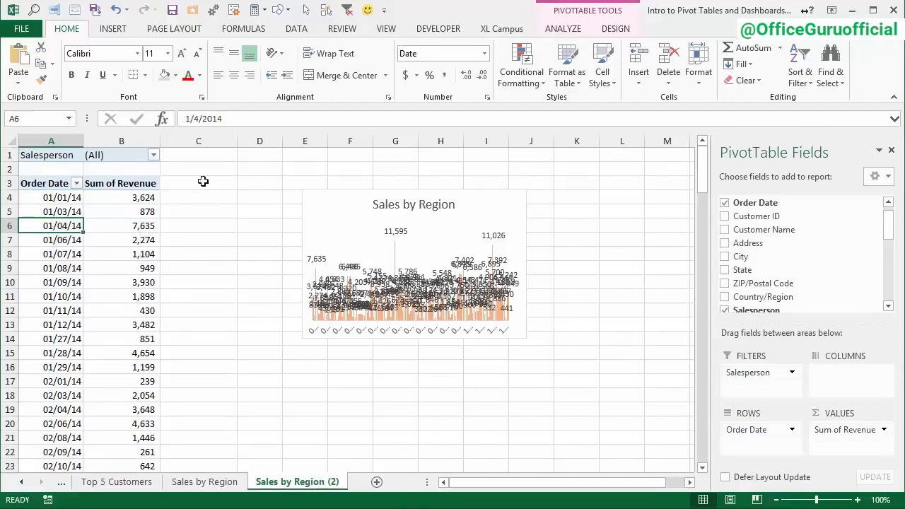
{"action": "left_click", "coordinate": [560, 29]}
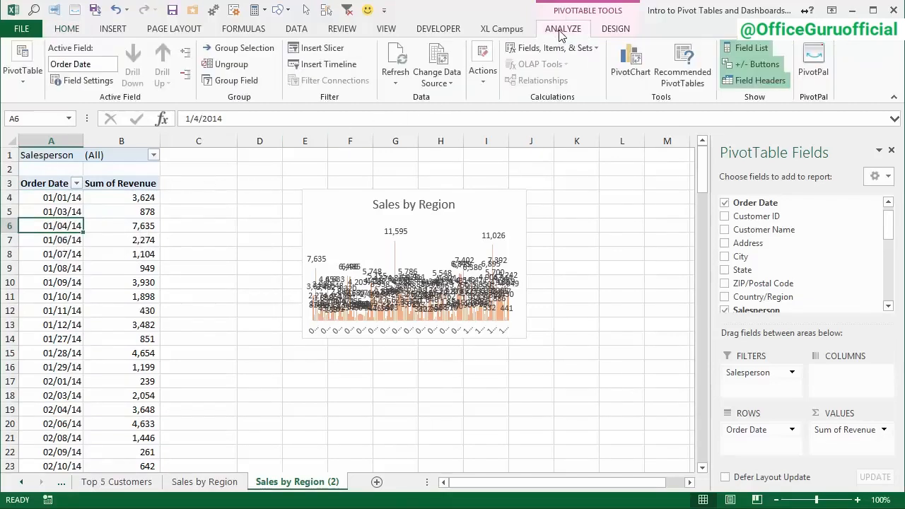
{"action": "left_click", "coordinate": [228, 82]}
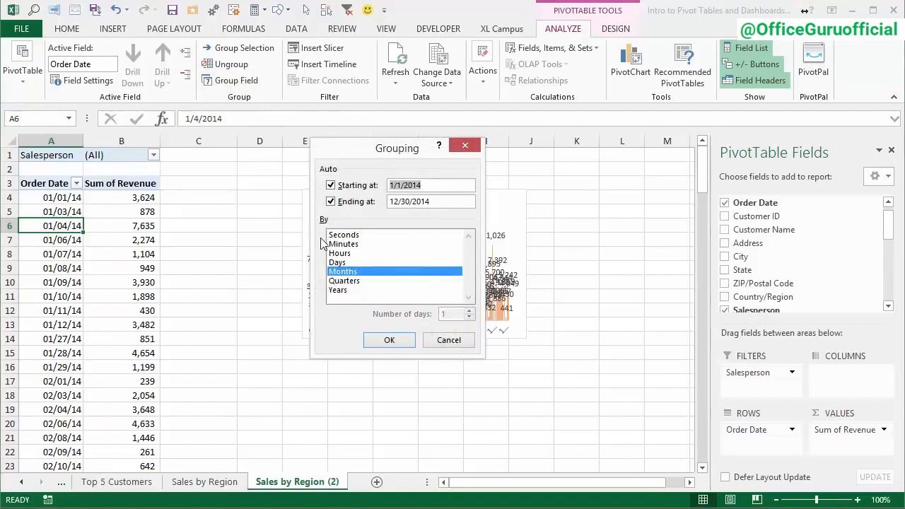
{"action": "left_click", "coordinate": [339, 291]}
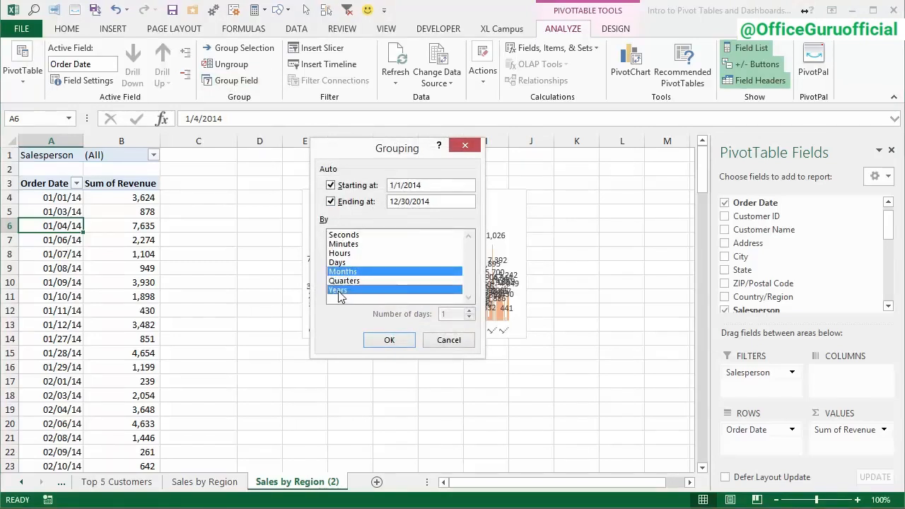
{"action": "left_click", "coordinate": [389, 340]}
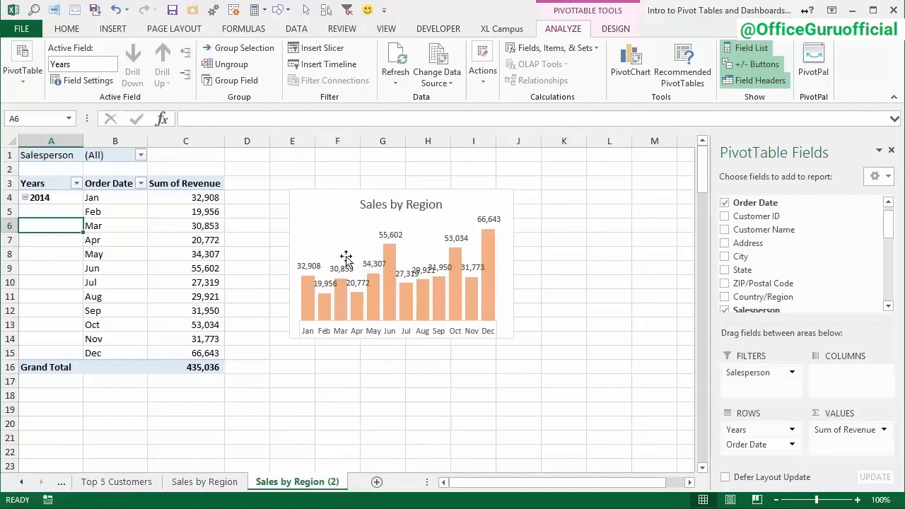
Go back to the Data sheet and examine the source dates in the Order Date column.
{"action": "left_click", "coordinate": [111, 198]}
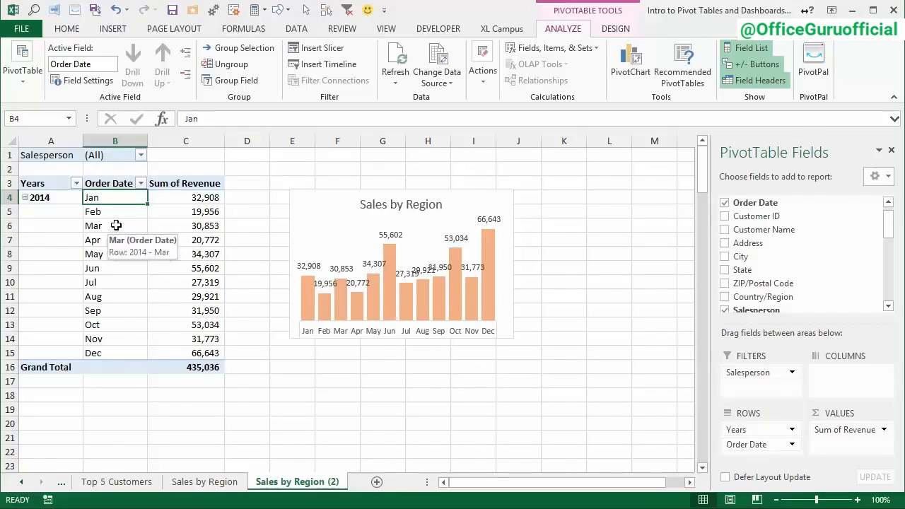
{"action": "left_click", "coordinate": [22, 481]}
{"action": "left_click", "coordinate": [22, 482]}
{"action": "left_click", "coordinate": [79, 482]}
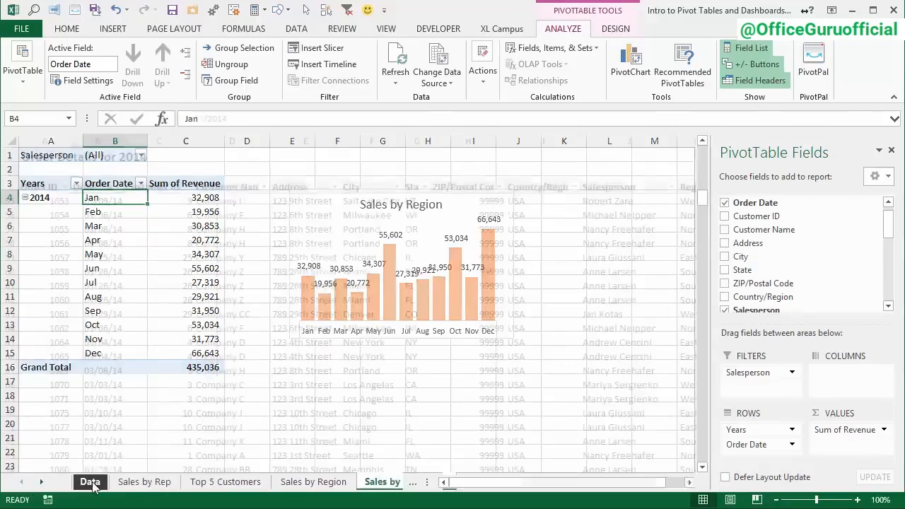
{"action": "left_click_drag", "start_coordinate": [101, 204], "coordinate": [99, 264]}
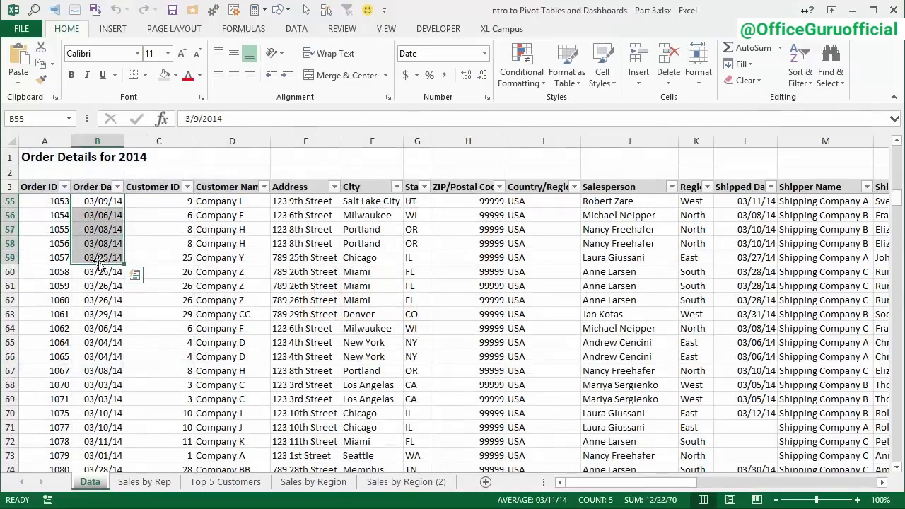
{"action": "left_click", "coordinate": [102, 217]}
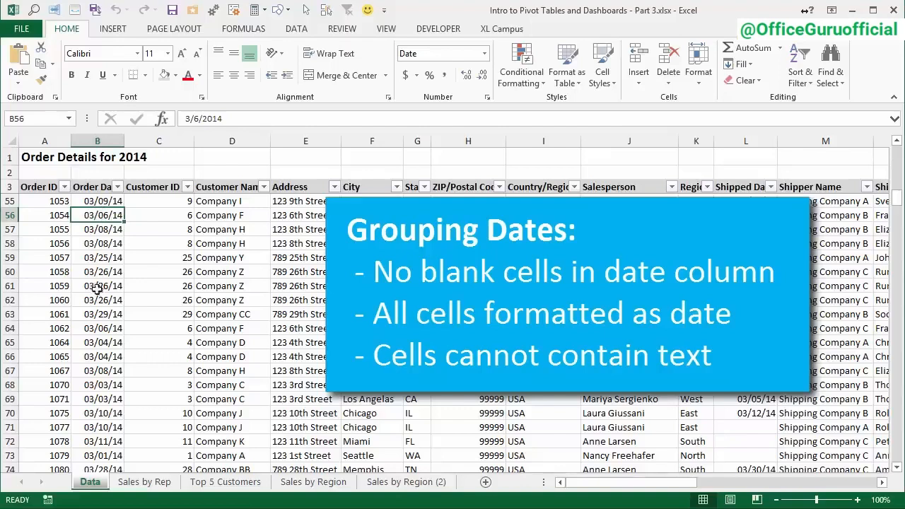
Select the monthly revenue chart on the Sales by Region (2) sheet and look at its chart design and type options.
{"action": "left_click", "coordinate": [396, 484]}
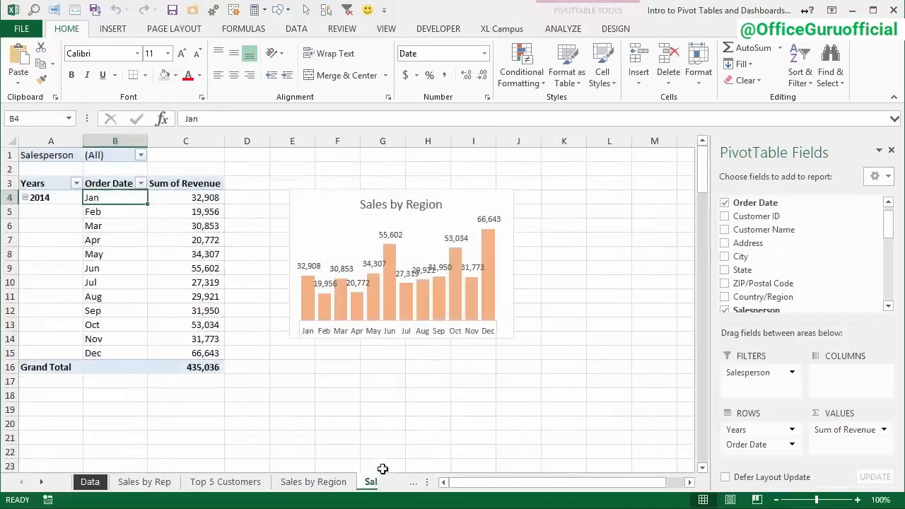
{"action": "left_click", "coordinate": [564, 28]}
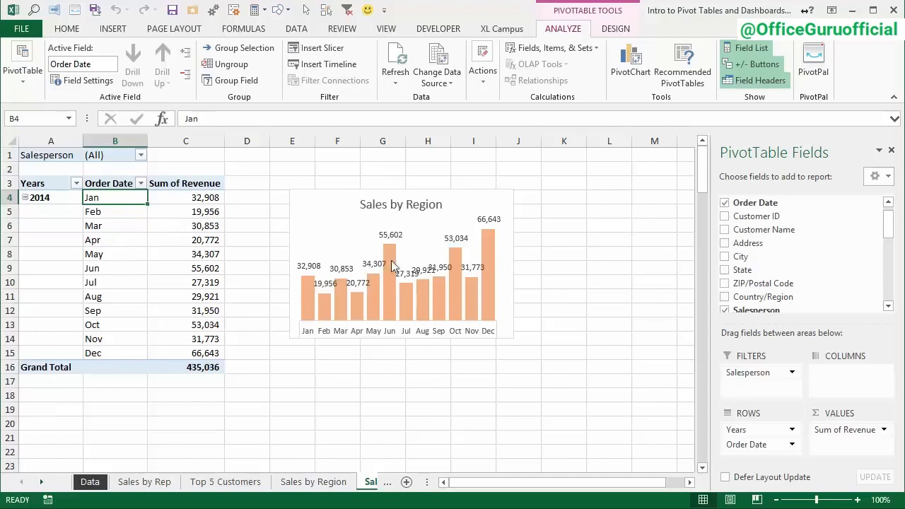
{"action": "left_click", "coordinate": [415, 240]}
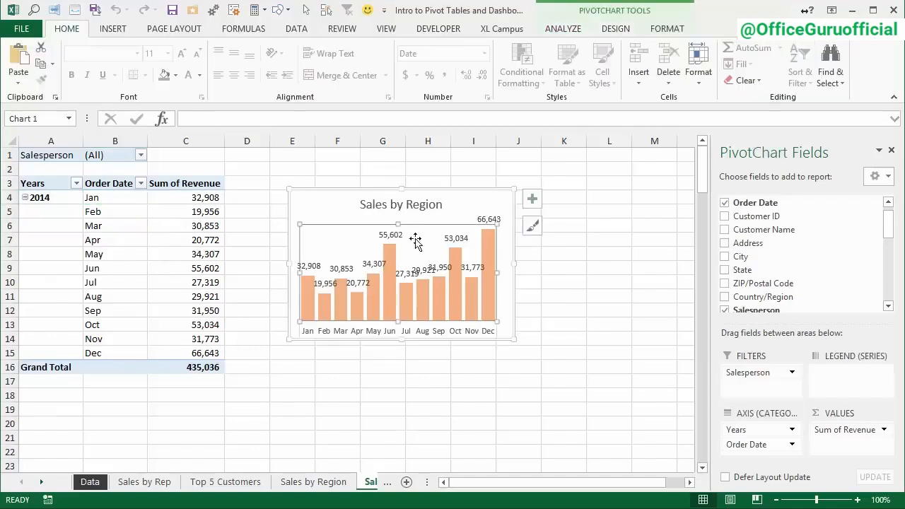
{"action": "left_click", "coordinate": [450, 222]}
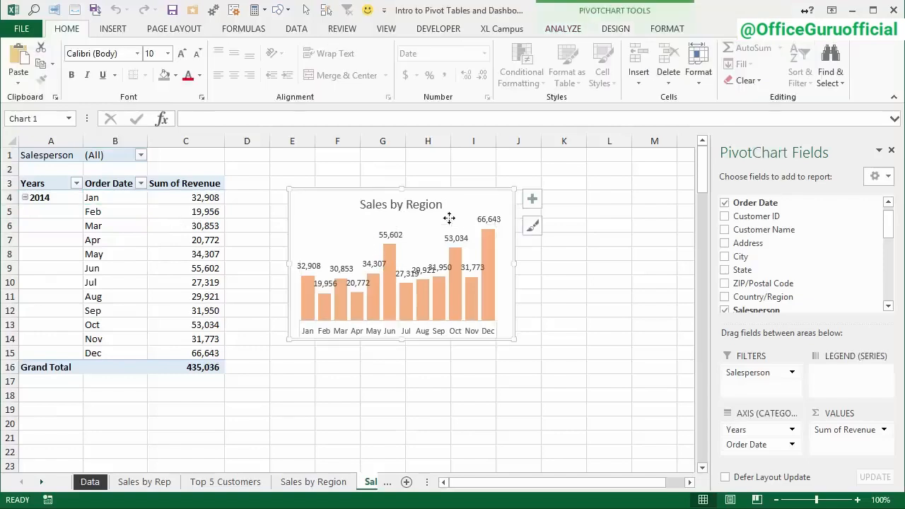
{"action": "left_click", "coordinate": [616, 30]}
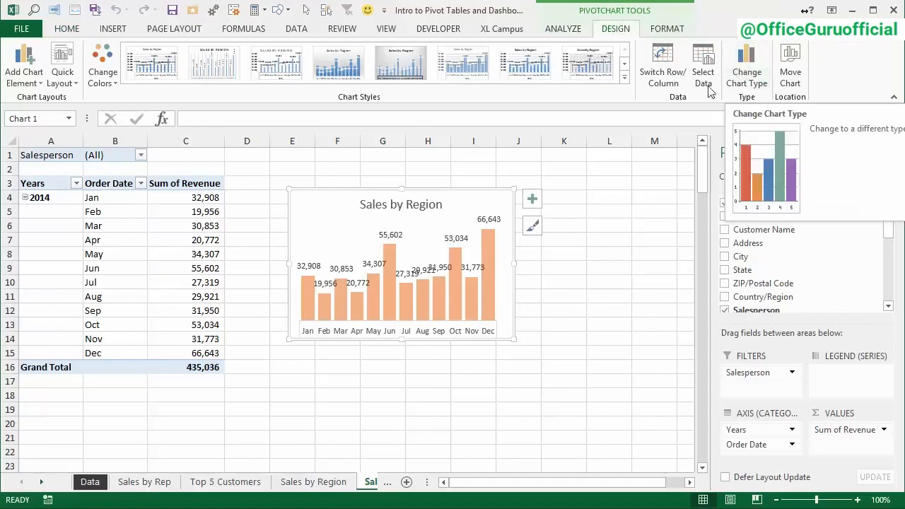
{"action": "mouse_move", "coordinate": [420, 286]}
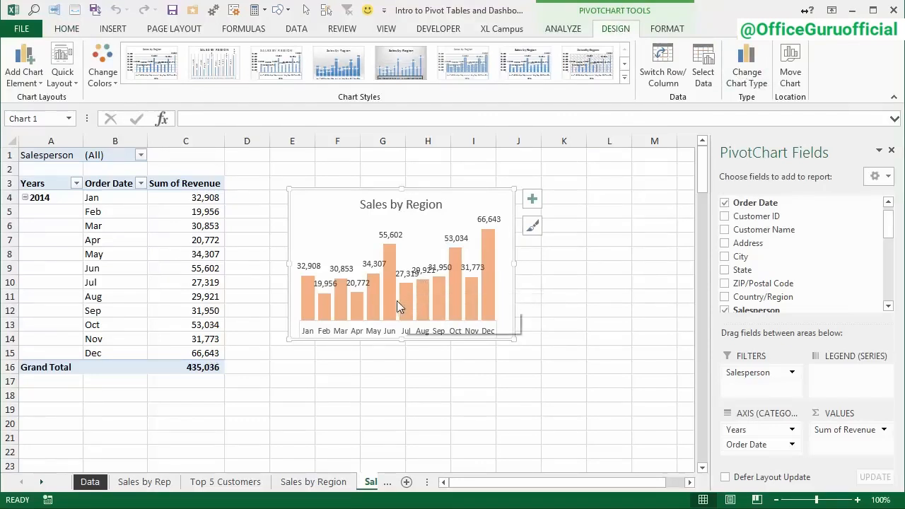
Duplicate the Sales by Region sheet again and remove Region, Sum of Revenue and Salesperson from the copied pivot table.
{"action": "left_click", "coordinate": [304, 481]}
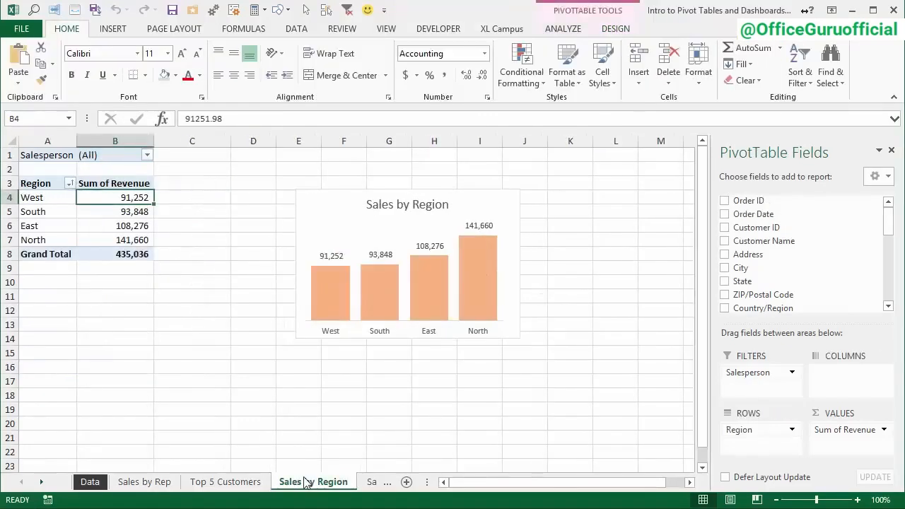
{"action": "mouse_move", "coordinate": [300, 482]}
{"action": "left_mouse_down"}
{"action": "mouse_move", "coordinate": [347, 466]}
{"action": "mouse_move", "coordinate": [396, 467]}
{"action": "mouse_move", "coordinate": [340, 472]}
{"action": "mouse_move", "coordinate": [354, 473]}
{"action": "left_mouse_up"}
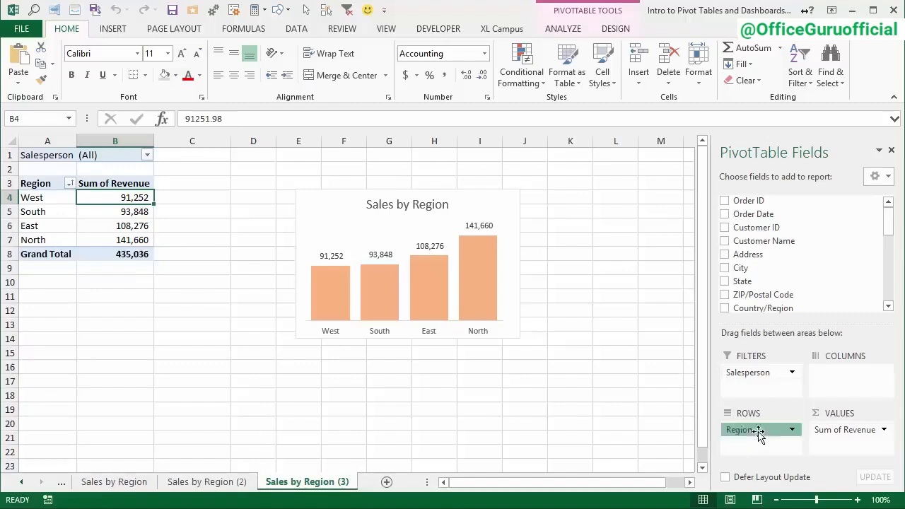
{"action": "left_click_drag", "start_coordinate": [758, 433], "coordinate": [626, 433]}
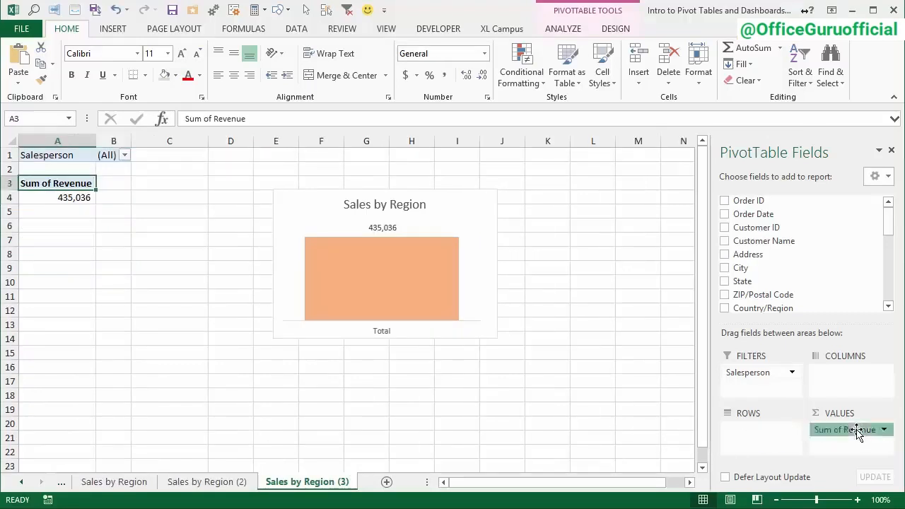
{"action": "left_click_drag", "start_coordinate": [858, 432], "coordinate": [632, 421]}
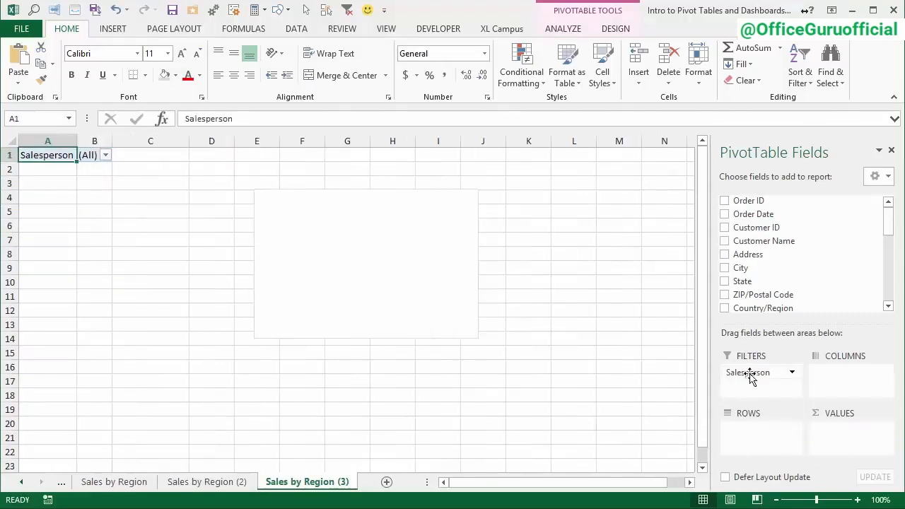
{"action": "left_click_drag", "start_coordinate": [751, 377], "coordinate": [634, 379]}
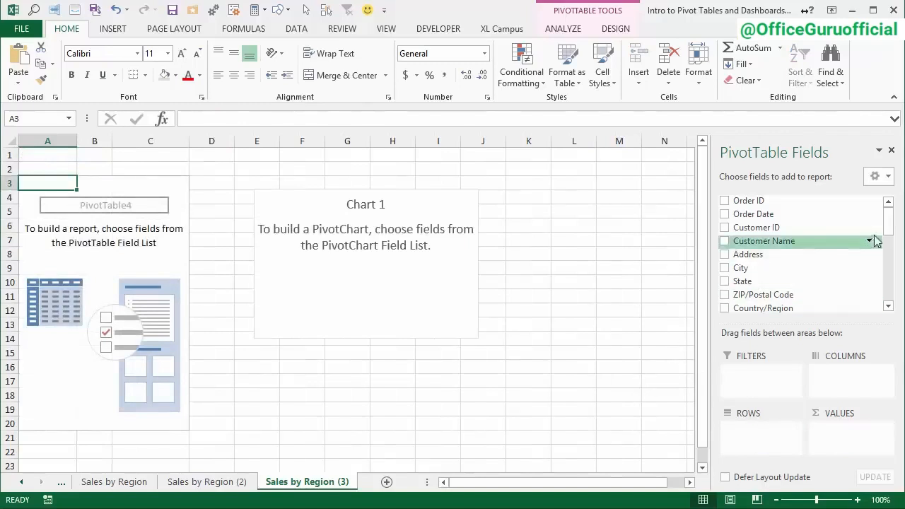
Place Revenue in the rows of the emptied pivot table and group it by 1000, starting at 0 and ending at 7938.
{"action": "left_click_drag", "start_coordinate": [889, 219], "coordinate": [893, 294]}
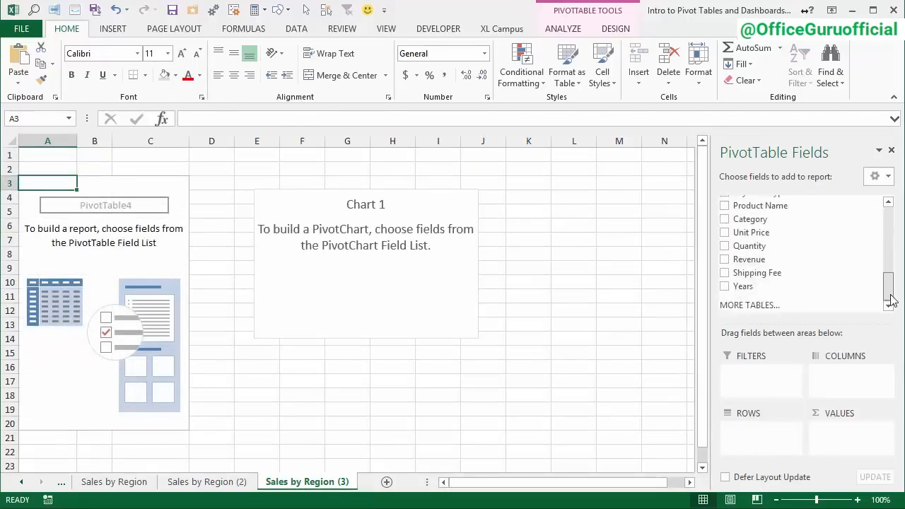
{"action": "left_click_drag", "start_coordinate": [798, 260], "coordinate": [756, 443]}
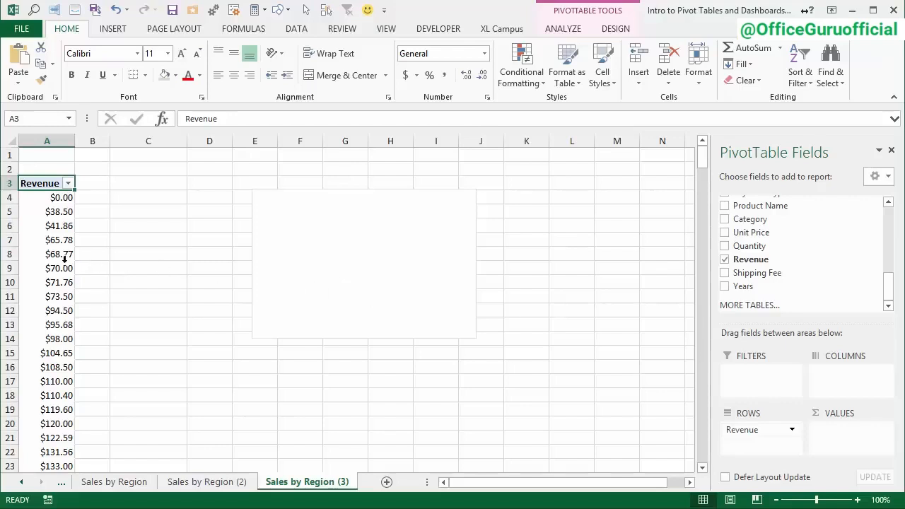
{"action": "left_click", "coordinate": [55, 240]}
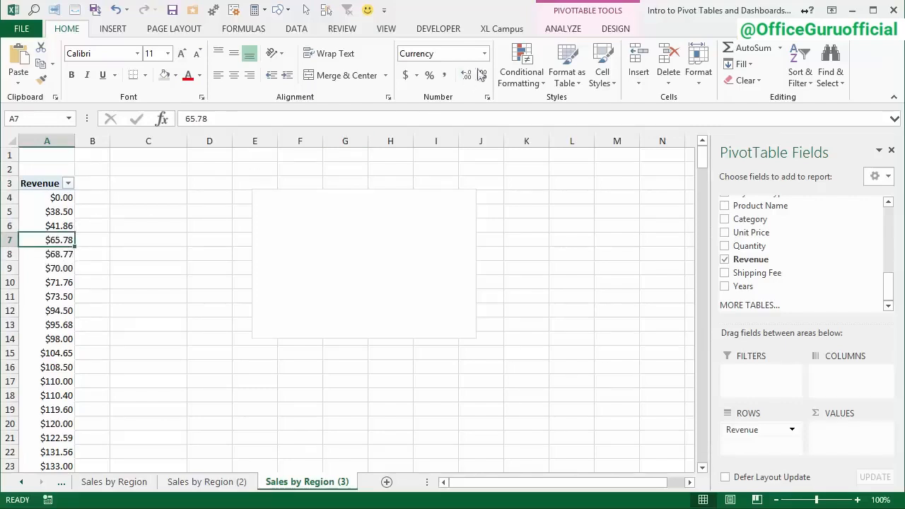
{"action": "left_click", "coordinate": [564, 32]}
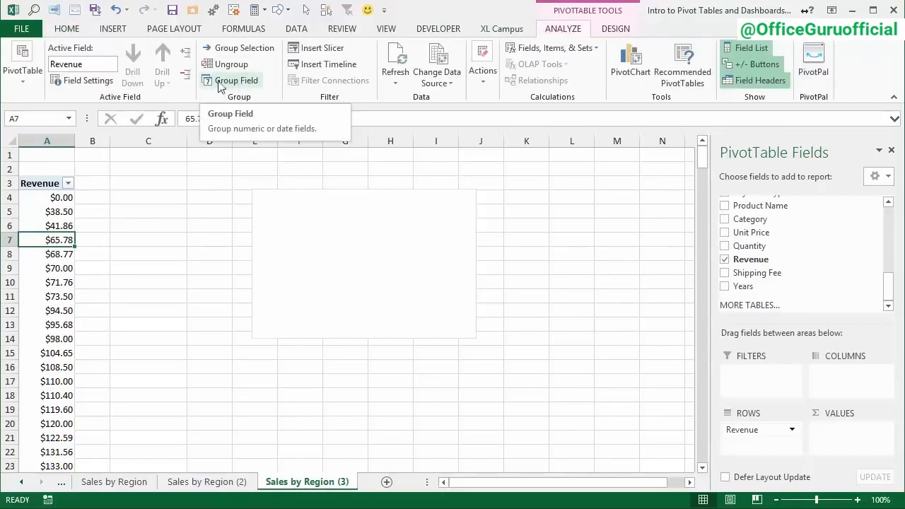
{"action": "right_click", "coordinate": [59, 227]}
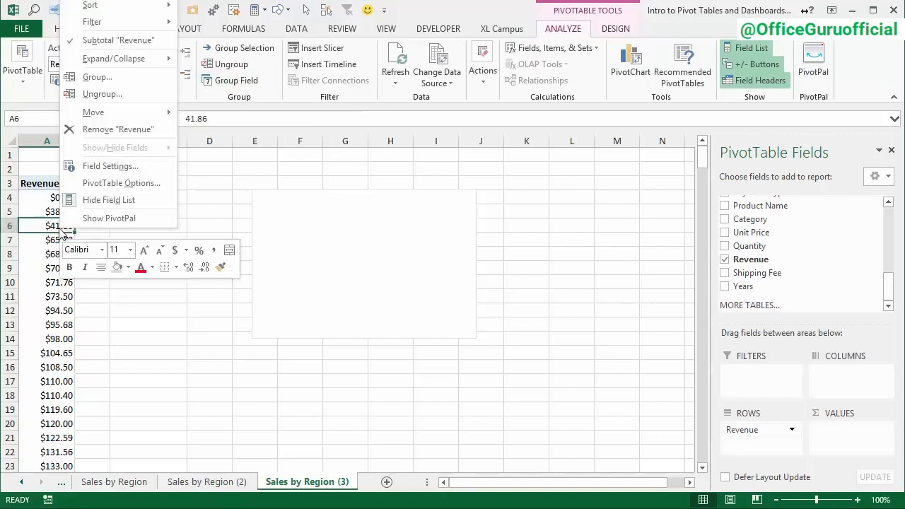
{"action": "left_click", "coordinate": [96, 79]}
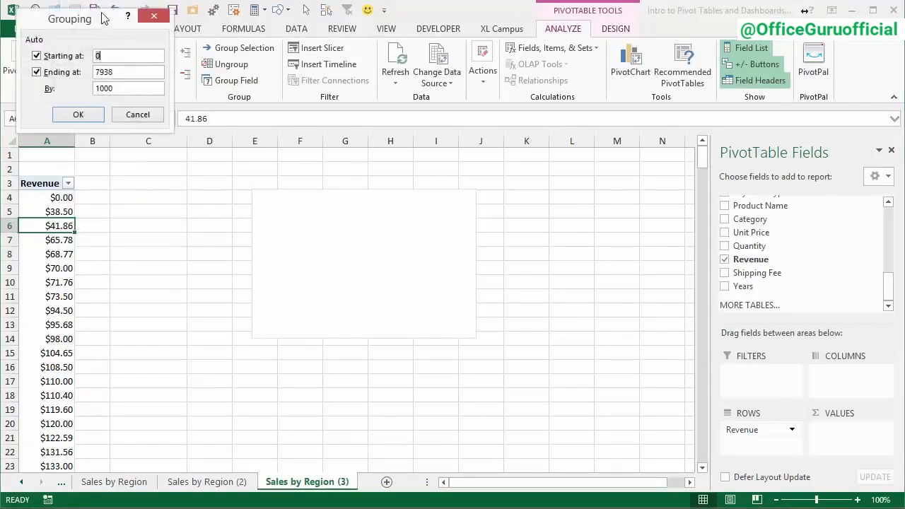
{"action": "left_click_drag", "start_coordinate": [104, 19], "coordinate": [327, 204]}
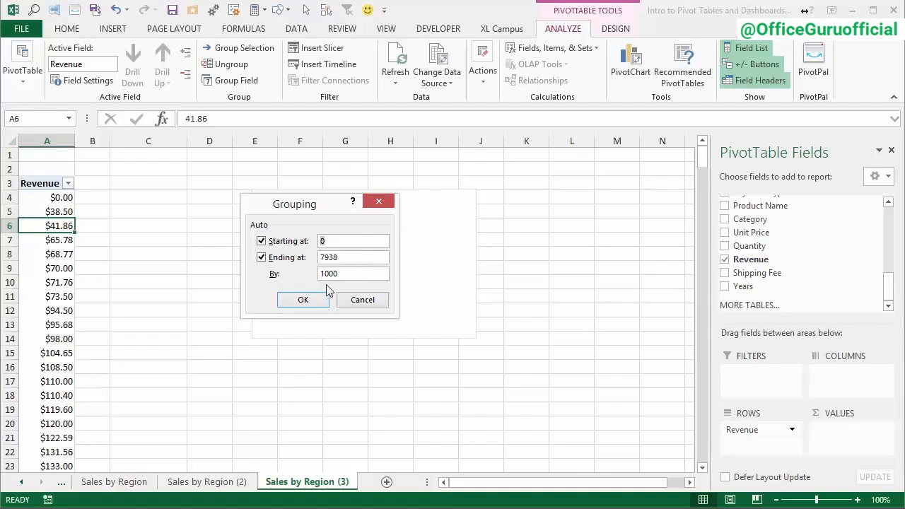
{"action": "left_click", "coordinate": [303, 301]}
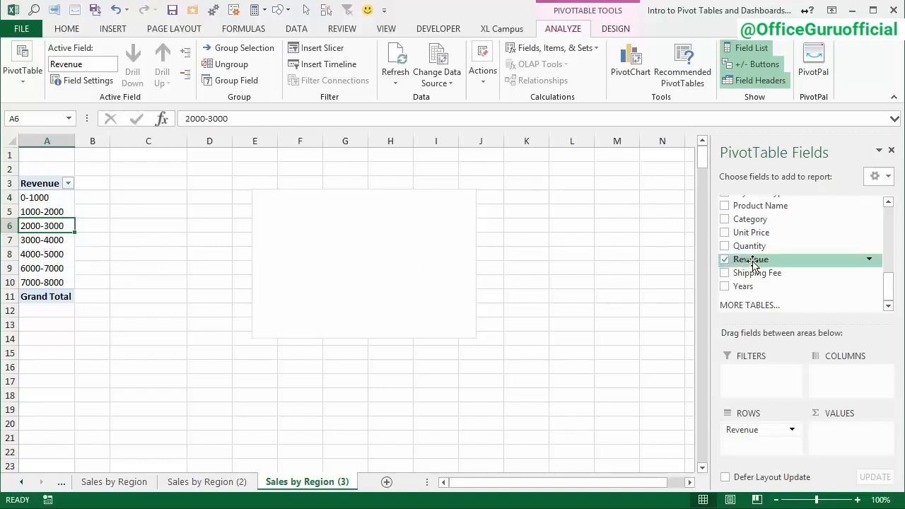
Add Revenue to the pivot table's values as a count and inspect the counts for the 0-1000 and 1000-2000 groups.
{"action": "left_click_drag", "start_coordinate": [754, 264], "coordinate": [837, 433]}
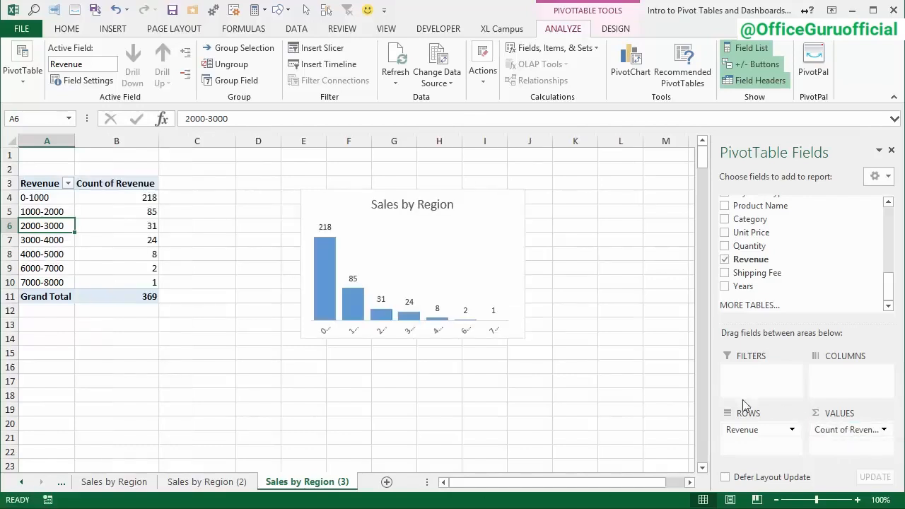
{"action": "left_click", "coordinate": [126, 200]}
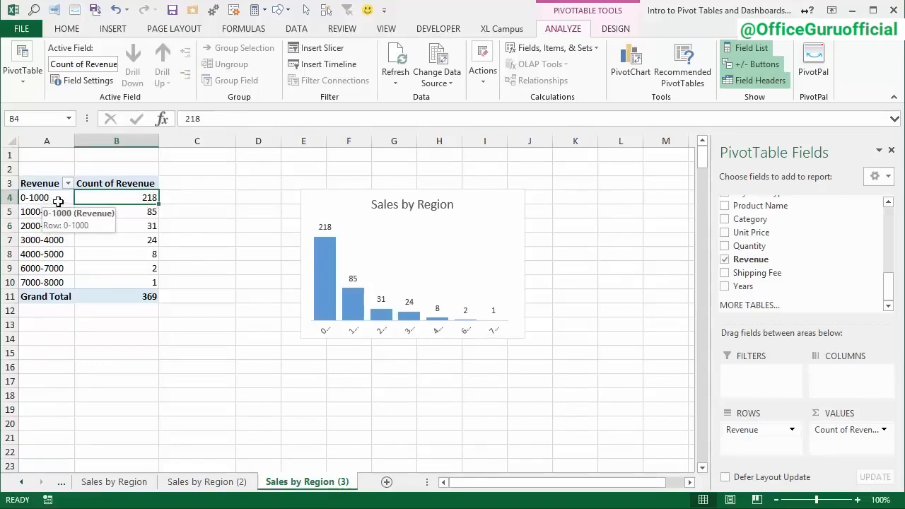
{"action": "left_click", "coordinate": [125, 211]}
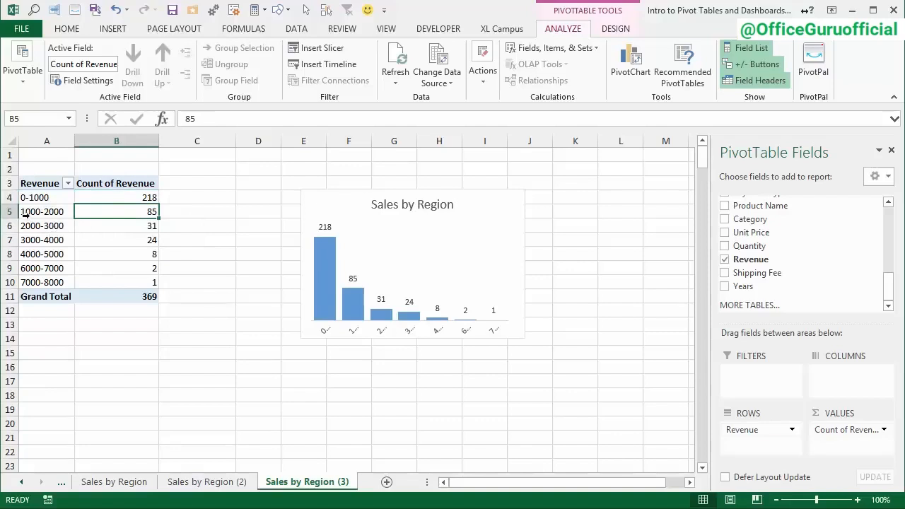
Enlarge the revenue count chart by extending its lower-left corner to the start of column D.
{"action": "left_click", "coordinate": [306, 325]}
{"action": "left_click_drag", "start_coordinate": [300, 339], "coordinate": [221, 346]}
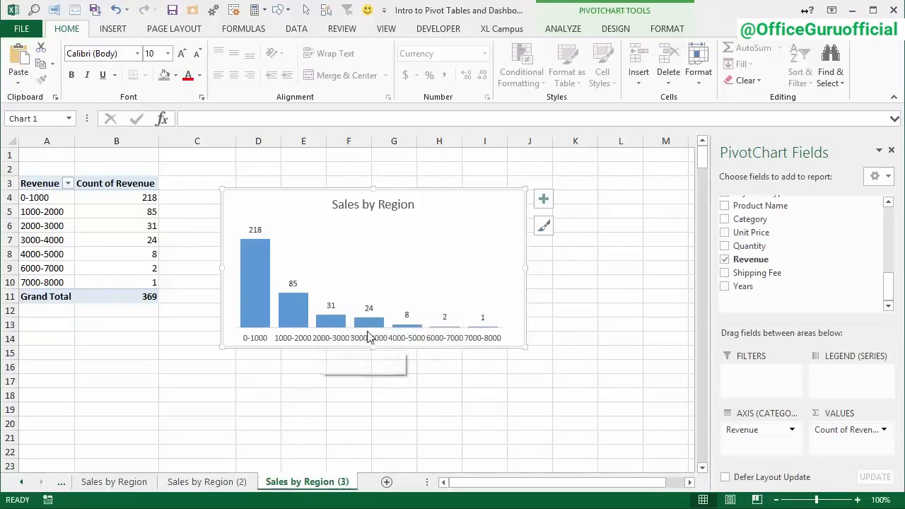
{"action": "mouse_move", "coordinate": [369, 329]}
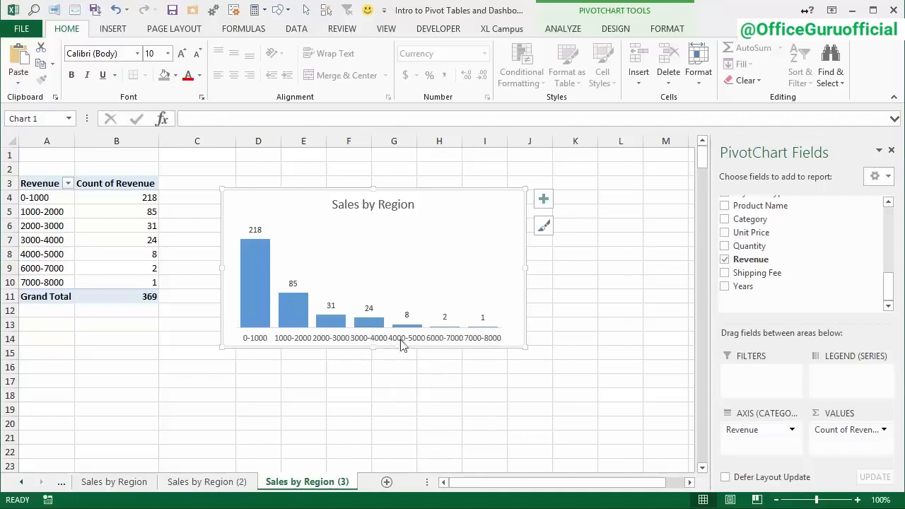
Regroup the pivot table's Revenue ranges with the ending value set to 4000.
{"action": "left_click", "coordinate": [44, 228]}
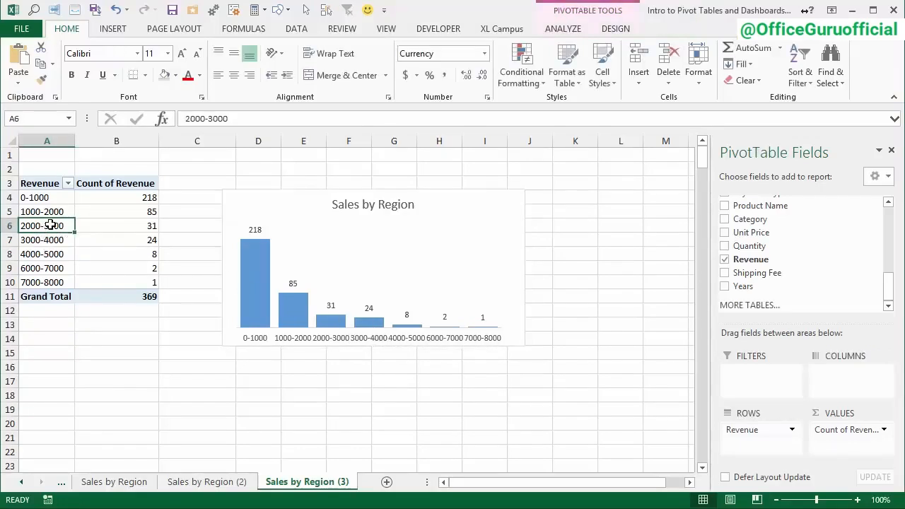
{"action": "left_click", "coordinate": [561, 32]}
{"action": "left_click", "coordinate": [243, 84]}
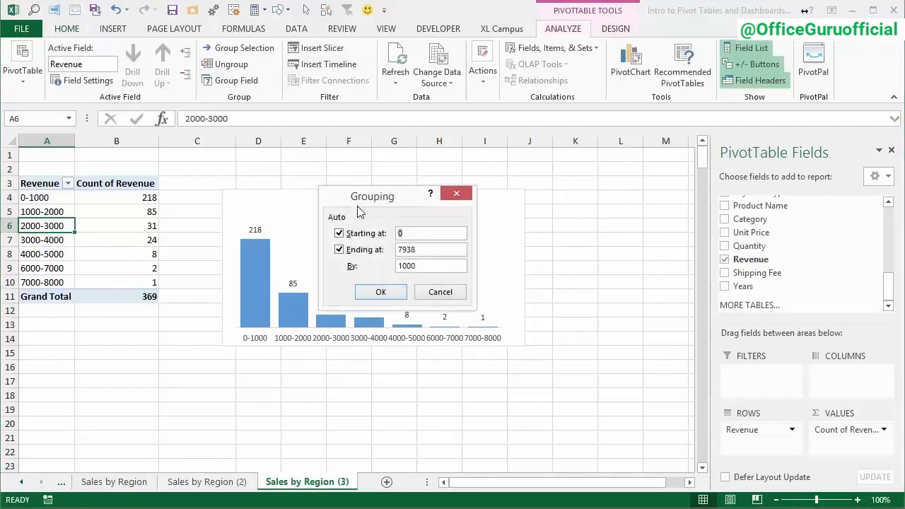
{"action": "left_click_drag", "start_coordinate": [423, 253], "coordinate": [382, 249]}
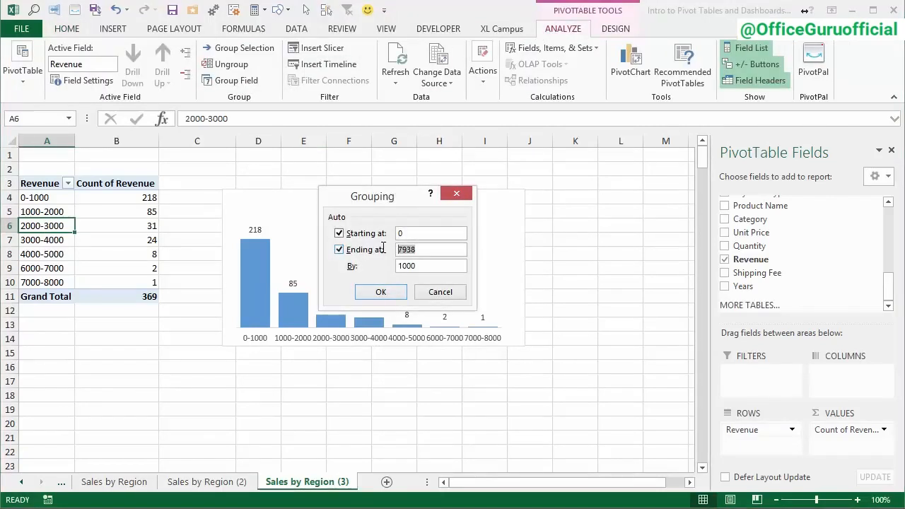
{"action": "type", "text": "4000"}
{"action": "left_click", "coordinate": [391, 293]}
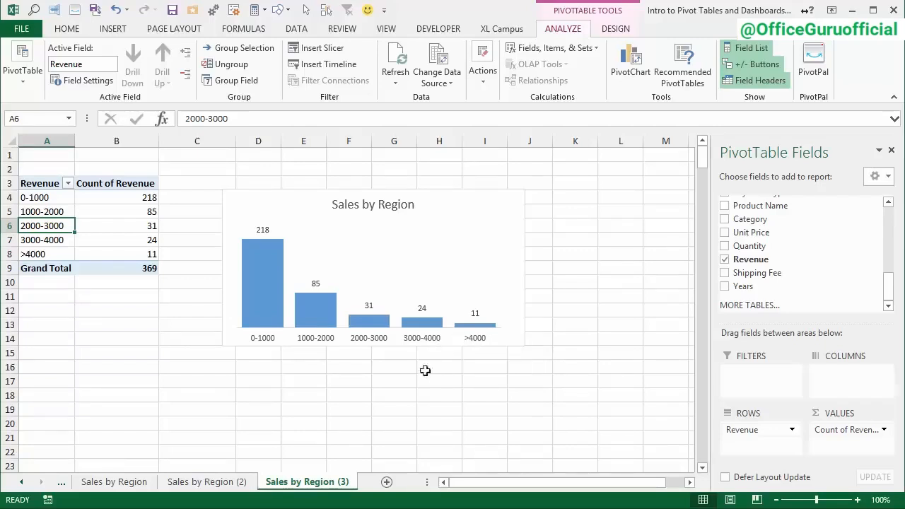
Insert a new worksheet and rename it Dashboard.
{"action": "left_click", "coordinate": [387, 482]}
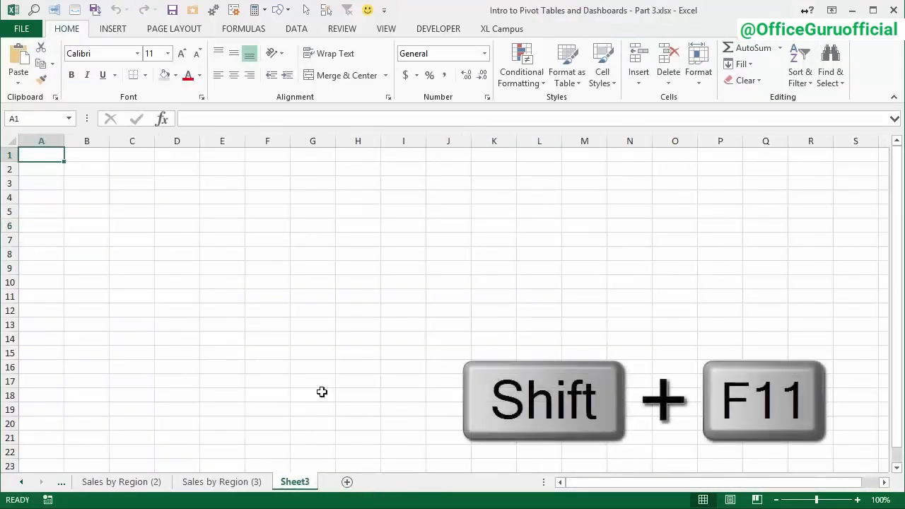
{"action": "double_click", "coordinate": [295, 482]}
{"action": "type", "text": "Dashb"}
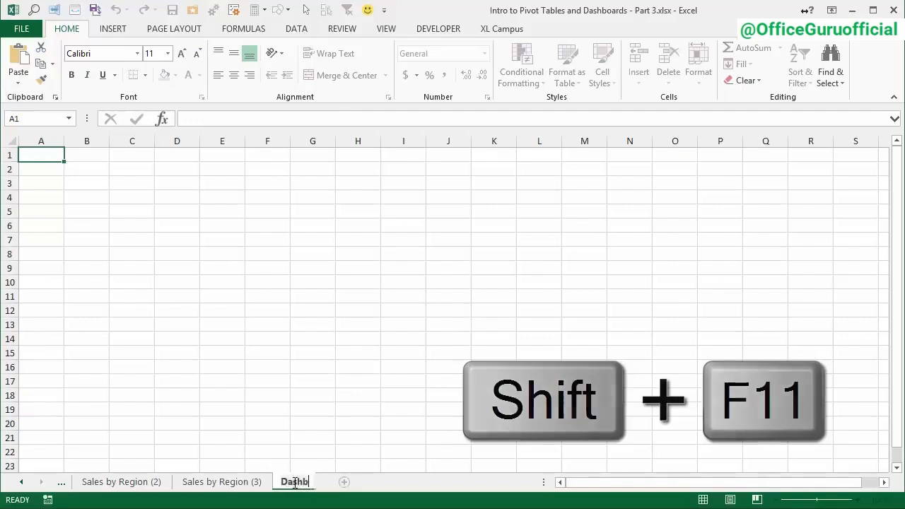
{"action": "type", "text": "oard"}
{"action": "key", "text": "Return"}
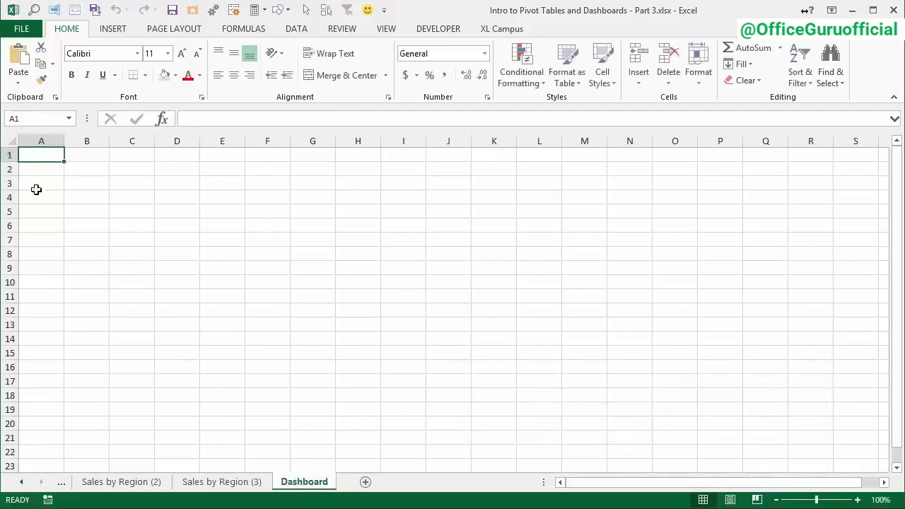
Fill all cells of the Dashboard sheet with light gray.
{"action": "left_click", "coordinate": [12, 141]}
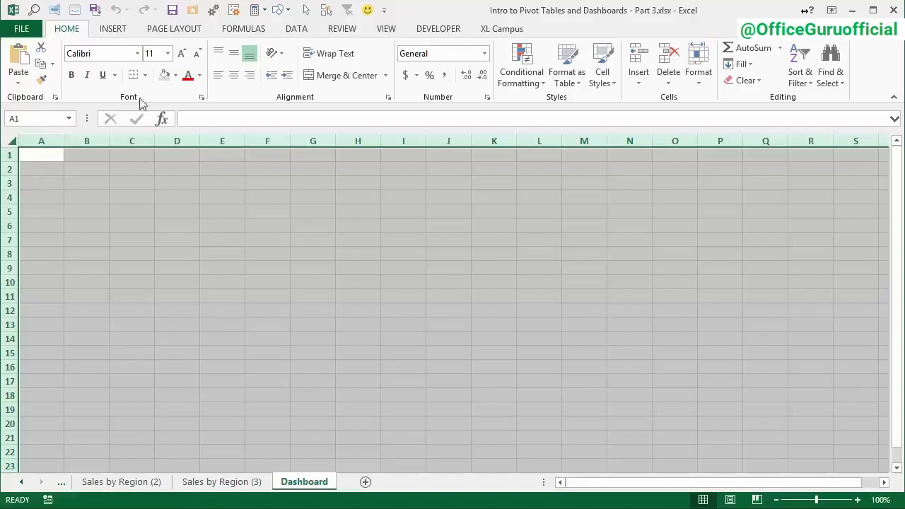
{"action": "left_click", "coordinate": [165, 75]}
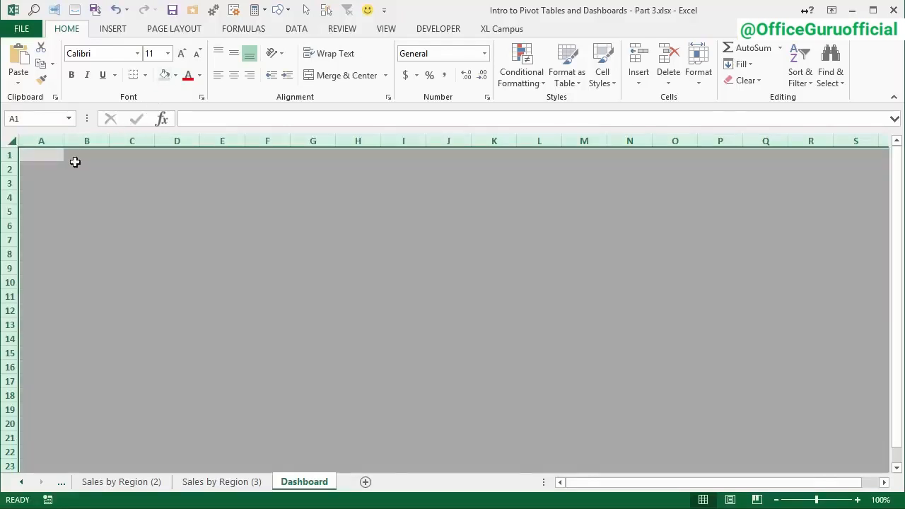
{"action": "left_click", "coordinate": [72, 166]}
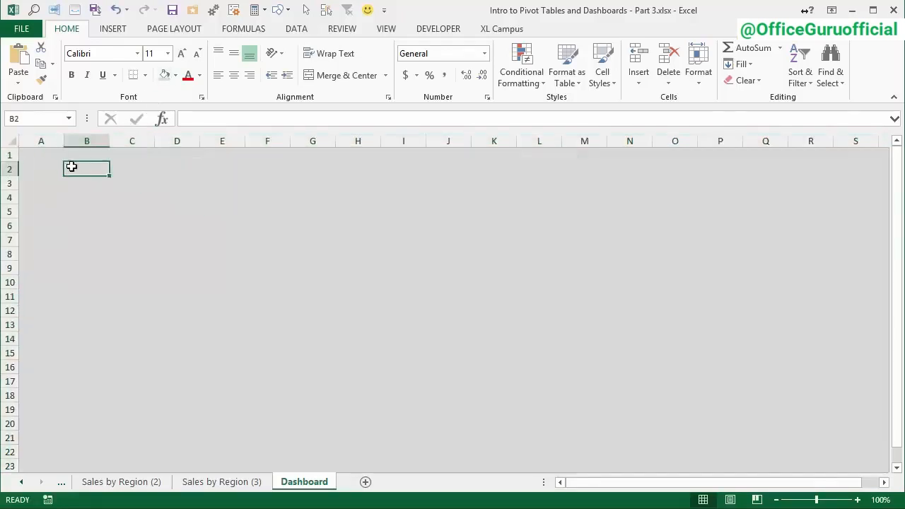
Copy the revenue count chart from the Sales by Region (3) sheet and paste it at cell B4 of the Dashboard sheet.
{"action": "left_click", "coordinate": [219, 484]}
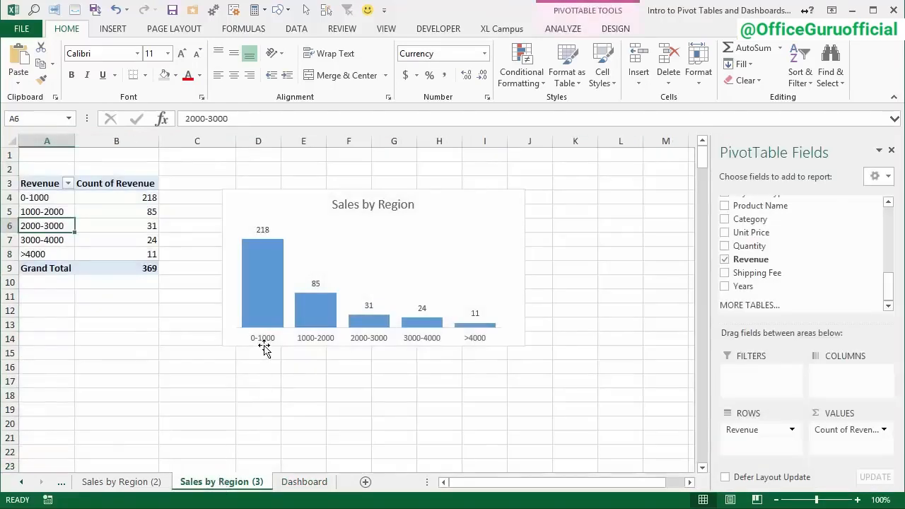
{"action": "right_click", "coordinate": [266, 349]}
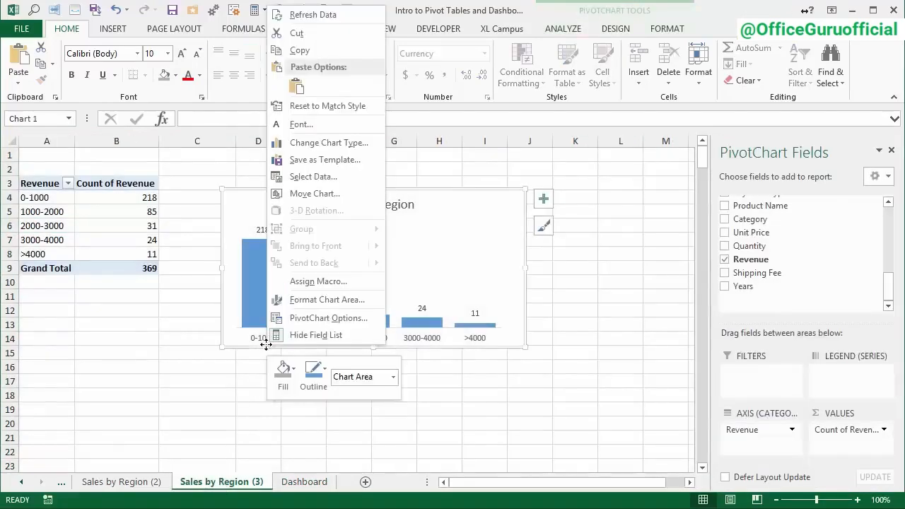
{"action": "left_click", "coordinate": [300, 51]}
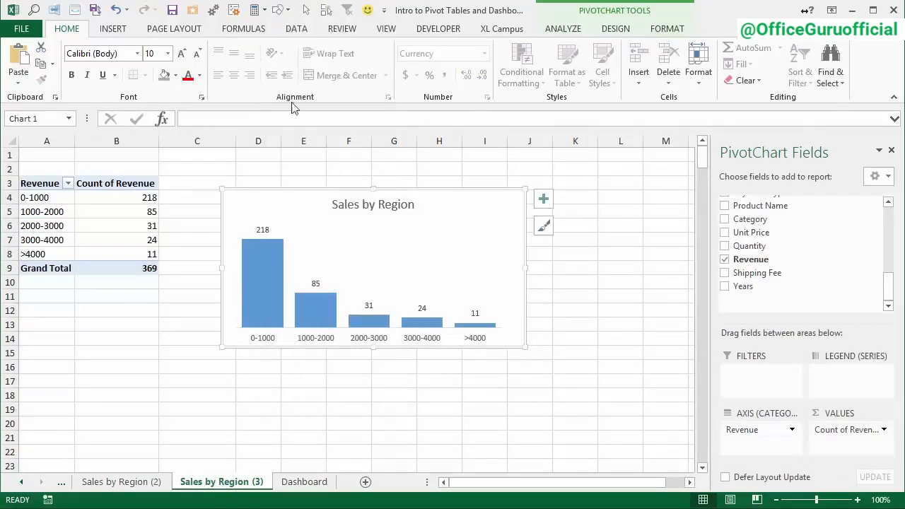
{"action": "left_click", "coordinate": [305, 483]}
{"action": "right_click", "coordinate": [90, 195]}
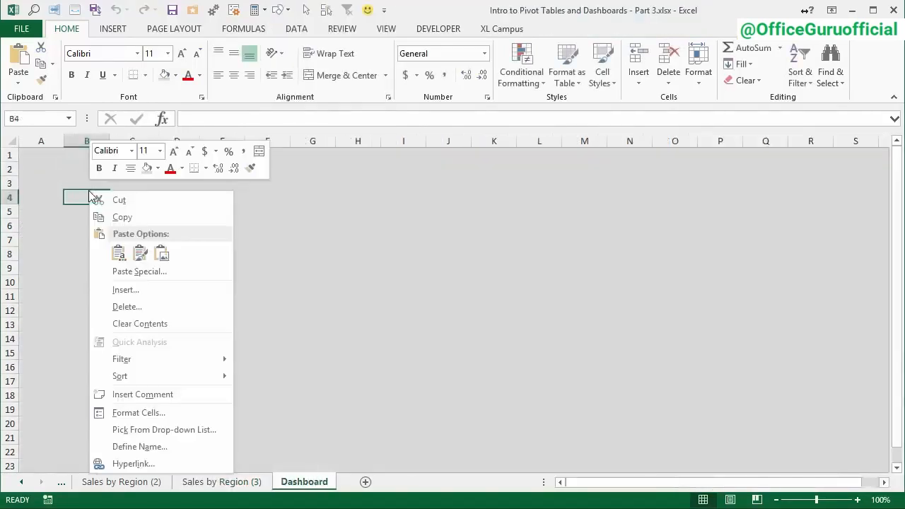
{"action": "left_click", "coordinate": [119, 254]}
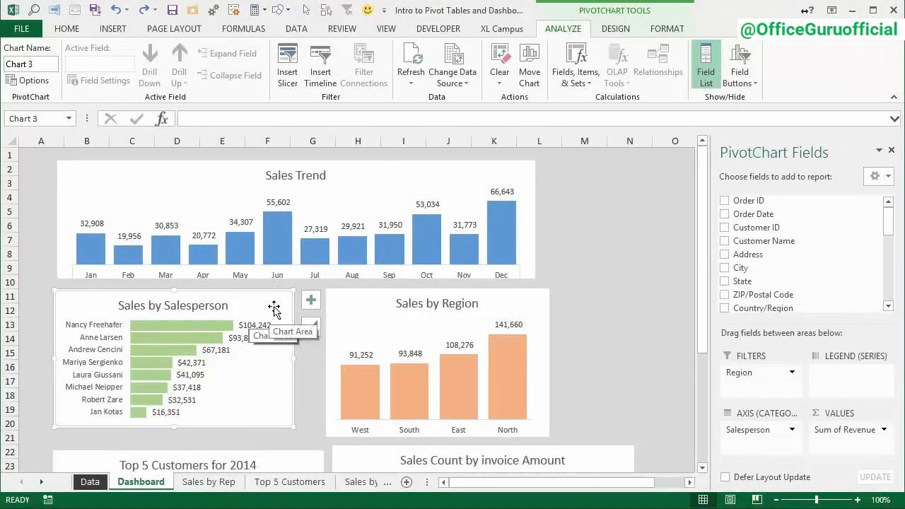
Set the width of the Sales by Salesperson chart to 3.5".
{"action": "scroll", "coordinate": [283, 304], "scroll_direction": "down", "scroll_amount": 2}
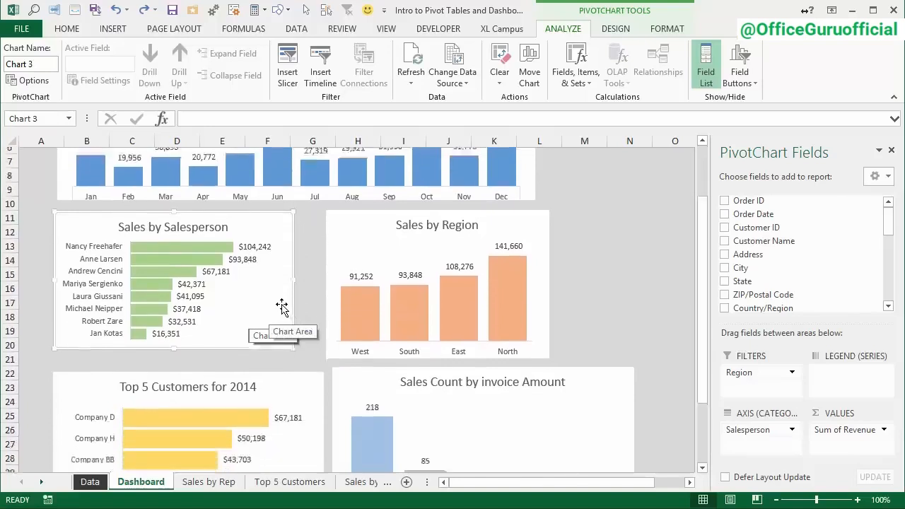
{"action": "scroll", "coordinate": [291, 307], "scroll_direction": "up", "scroll_amount": 1}
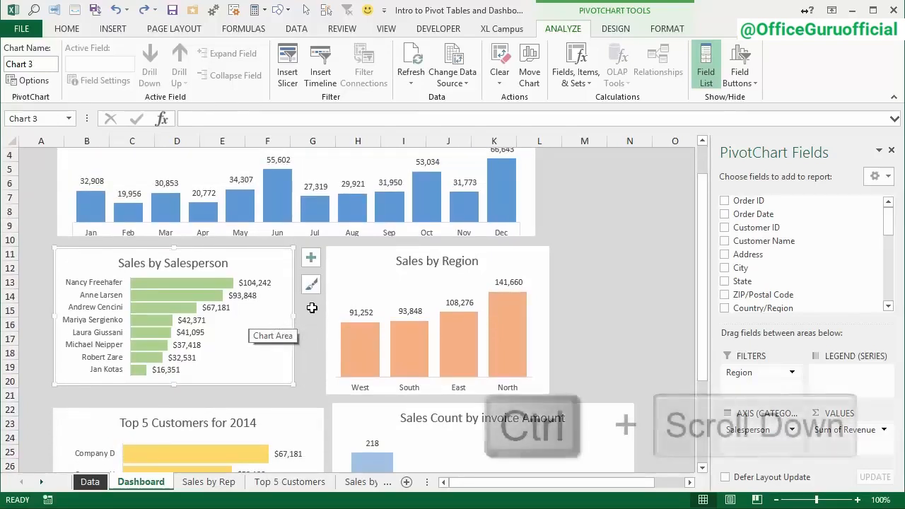
{"action": "scroll", "coordinate": [302, 308], "scroll_direction": "down", "scroll_amount": 1, "text": "ctrl"}
{"action": "scroll", "coordinate": [303, 308], "scroll_direction": "down", "scroll_amount": 1, "text": "ctrl"}
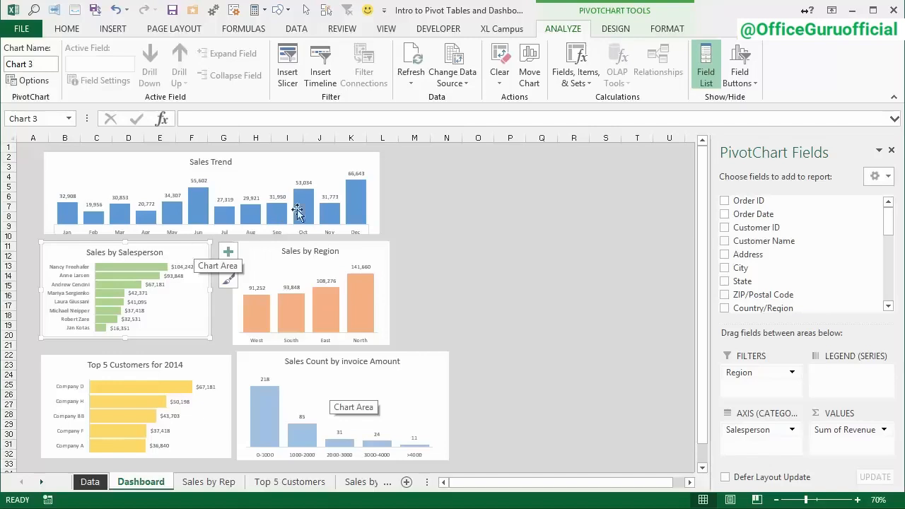
{"action": "left_click", "coordinate": [668, 31]}
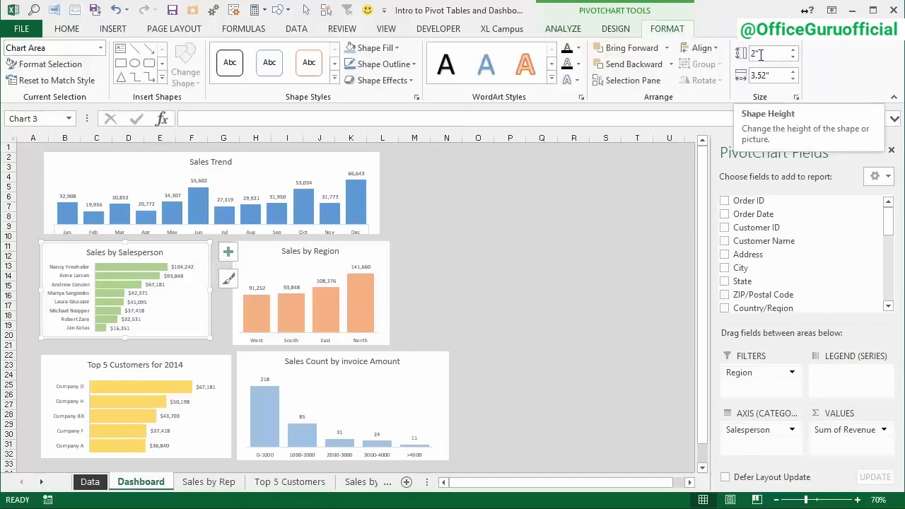
{"action": "left_click", "coordinate": [768, 76]}
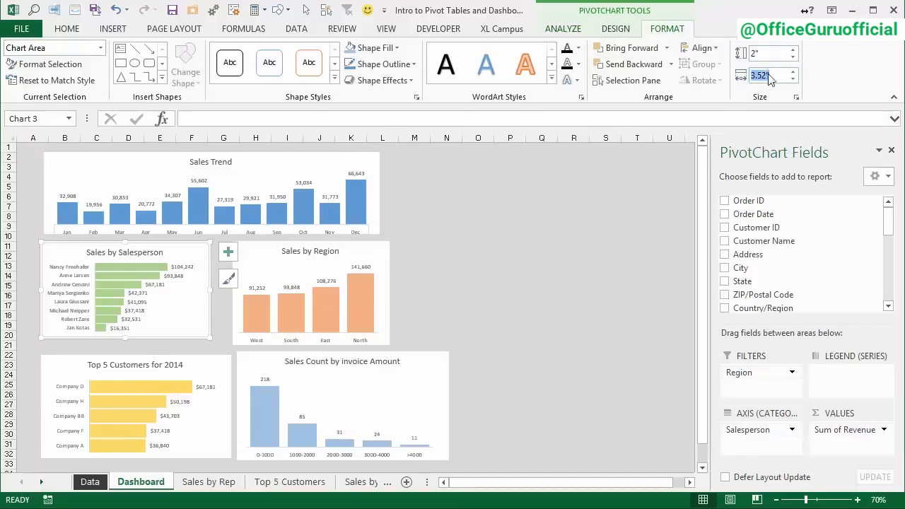
{"action": "type", "text": "3"}
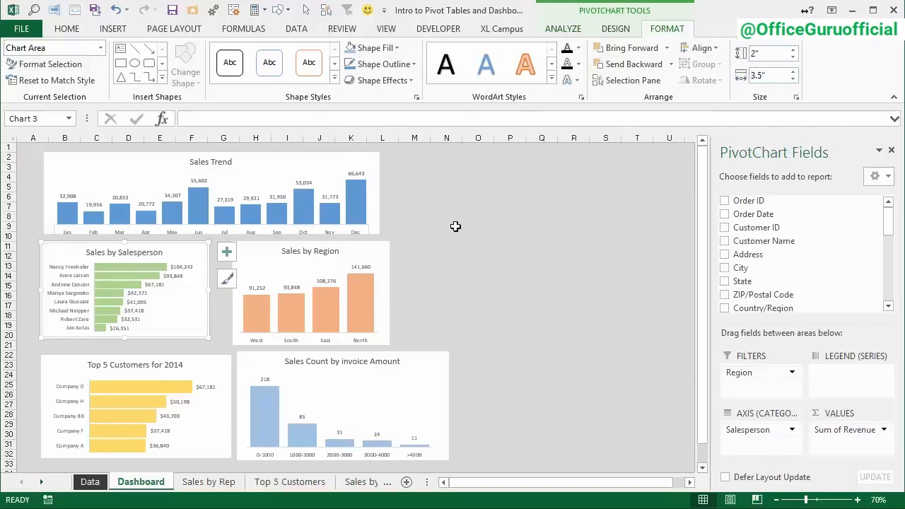
Resize the Sales by Region, Sales Count by invoice Amount and Top 5 Customers charts to 2" high and 3.5" wide.
{"action": "left_click", "coordinate": [380, 243]}
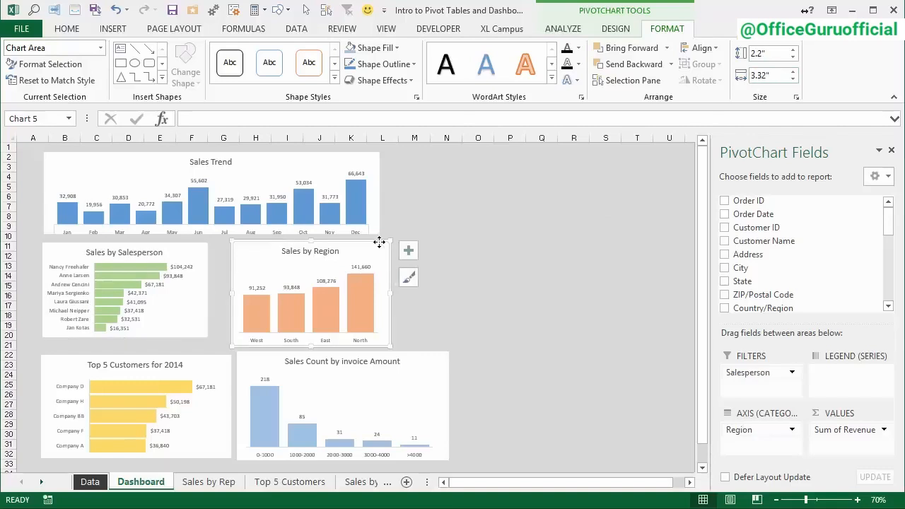
{"action": "left_click", "coordinate": [409, 358], "text": "ctrl"}
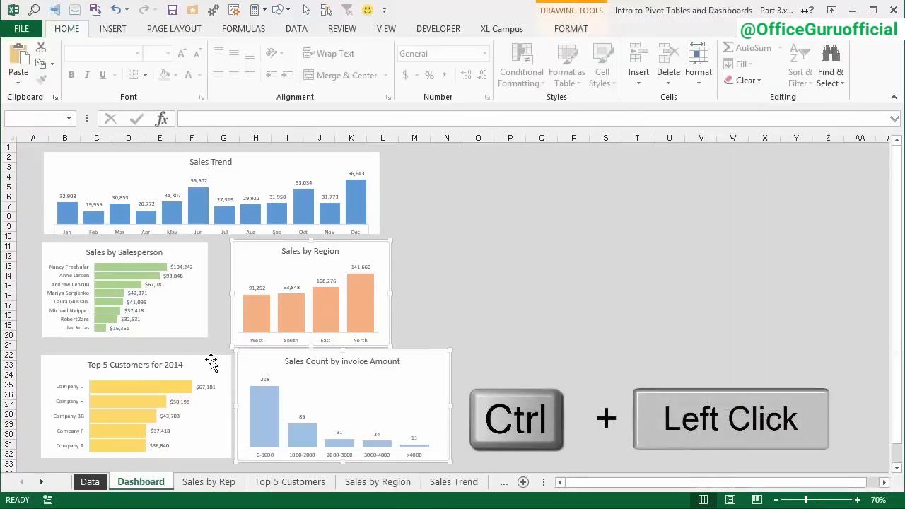
{"action": "left_click", "coordinate": [210, 360], "text": "ctrl"}
{"action": "left_click", "coordinate": [570, 28]}
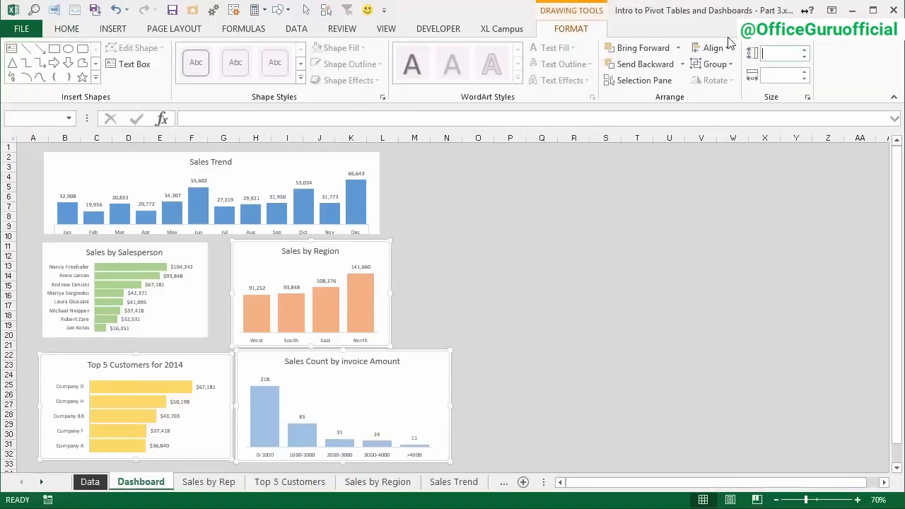
{"action": "key", "text": "Return"}
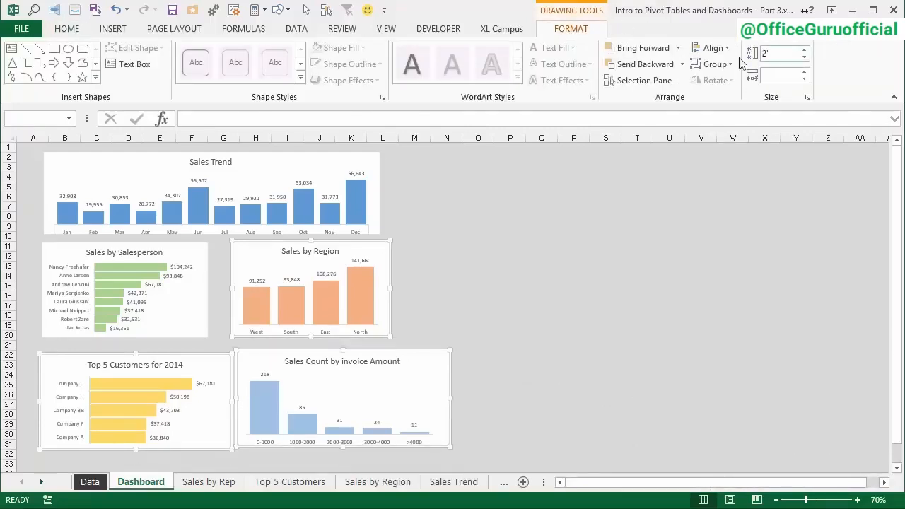
{"action": "left_click", "coordinate": [781, 74]}
{"action": "type", "text": "3.5"}
{"action": "key", "text": "Return"}
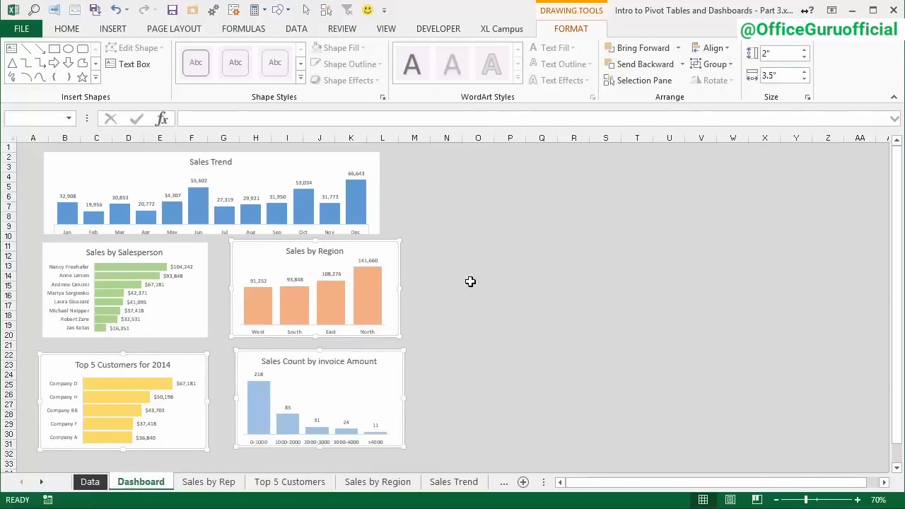
Left-align the Sales by Region and Sales Count by invoice Amount charts and move both closer to the charts on their left.
{"action": "left_click", "coordinate": [441, 294]}
{"action": "left_click", "coordinate": [270, 258]}
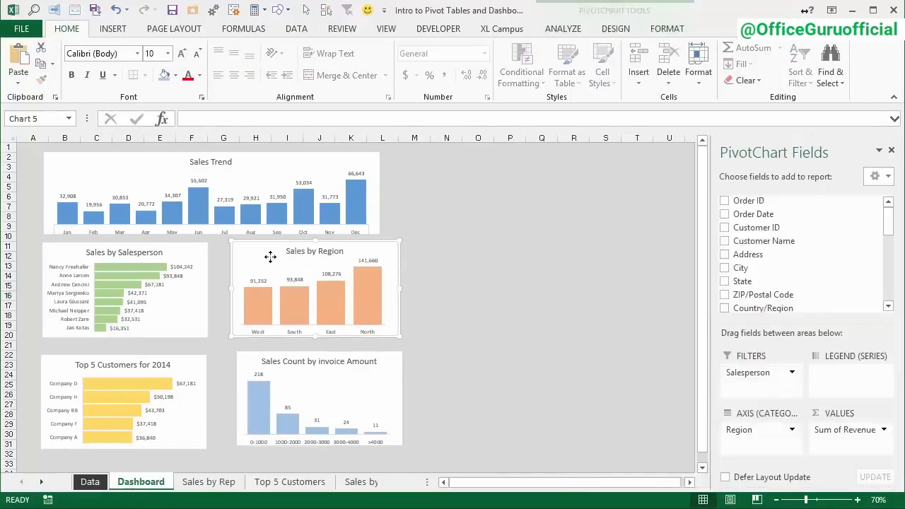
{"action": "left_click", "coordinate": [248, 356], "text": "ctrl"}
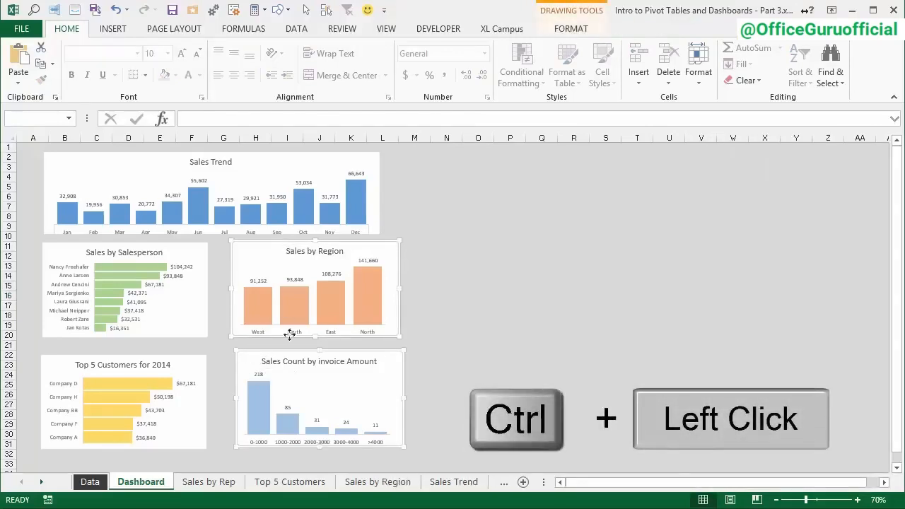
{"action": "left_click", "coordinate": [567, 28]}
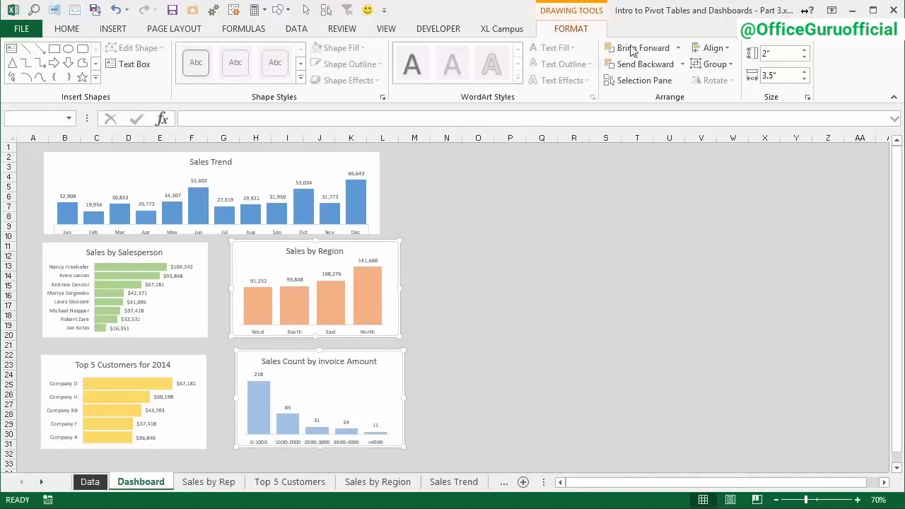
{"action": "left_click", "coordinate": [712, 47]}
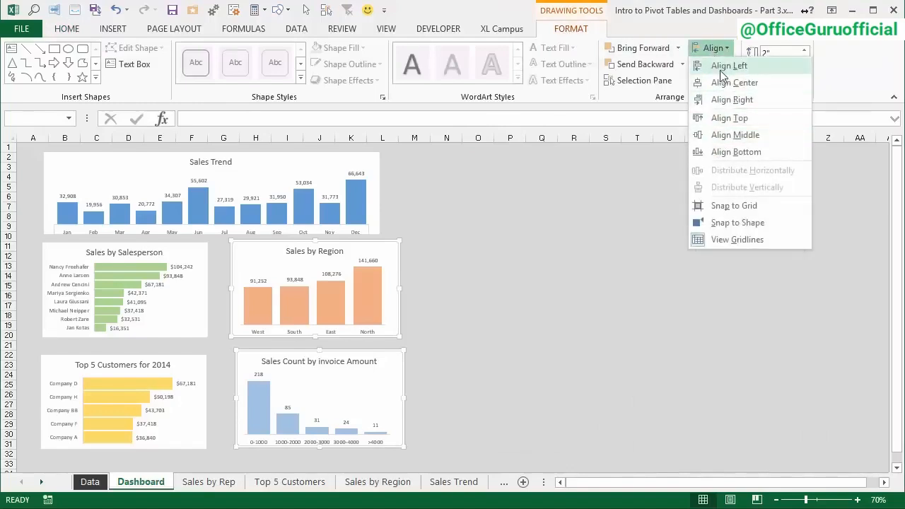
{"action": "left_click", "coordinate": [723, 71]}
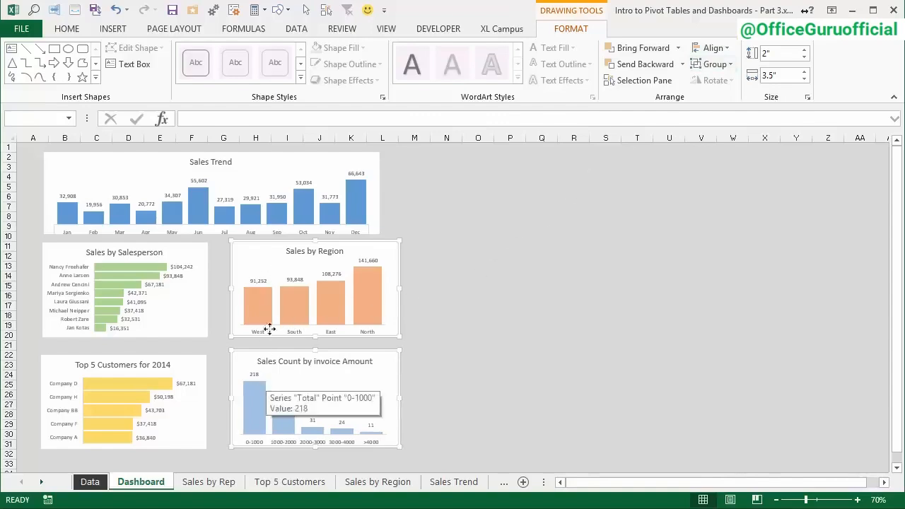
{"action": "left_click_drag", "start_coordinate": [267, 267], "coordinate": [251, 267]}
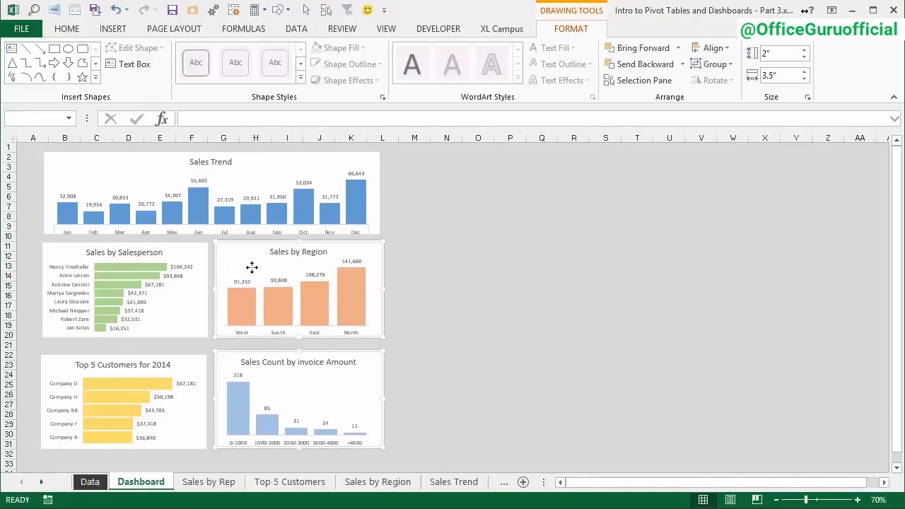
Widen column H to test how the charts react, and undo the width change.
{"action": "left_click", "coordinate": [388, 169]}
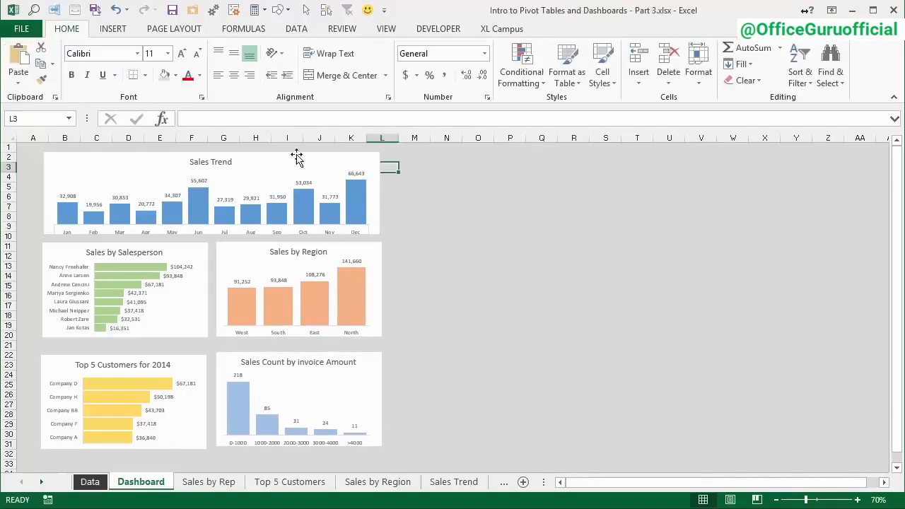
{"action": "left_click_drag", "start_coordinate": [274, 138], "coordinate": [302, 139]}
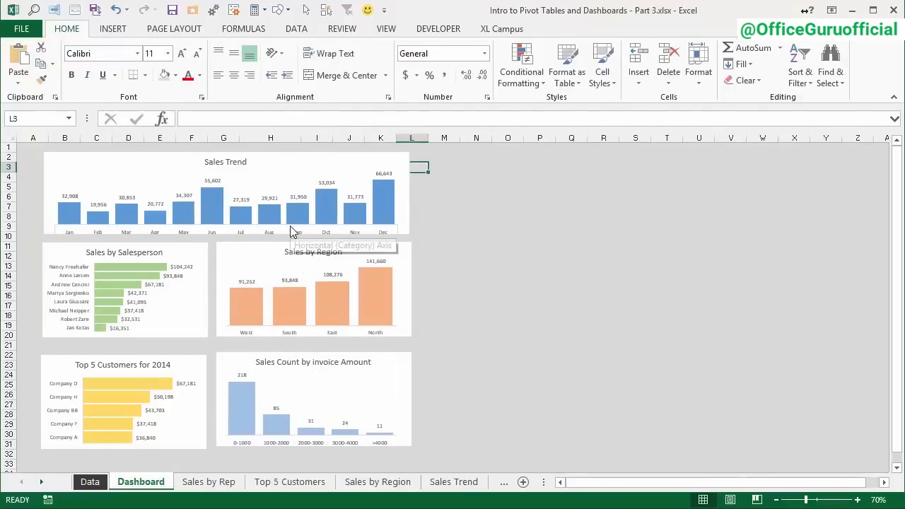
{"action": "key", "text": "ctrl+z"}
Set all five dashboard charts to not move or size with cells, and widen column H slightly to test it.
{"action": "left_click", "coordinate": [276, 171]}
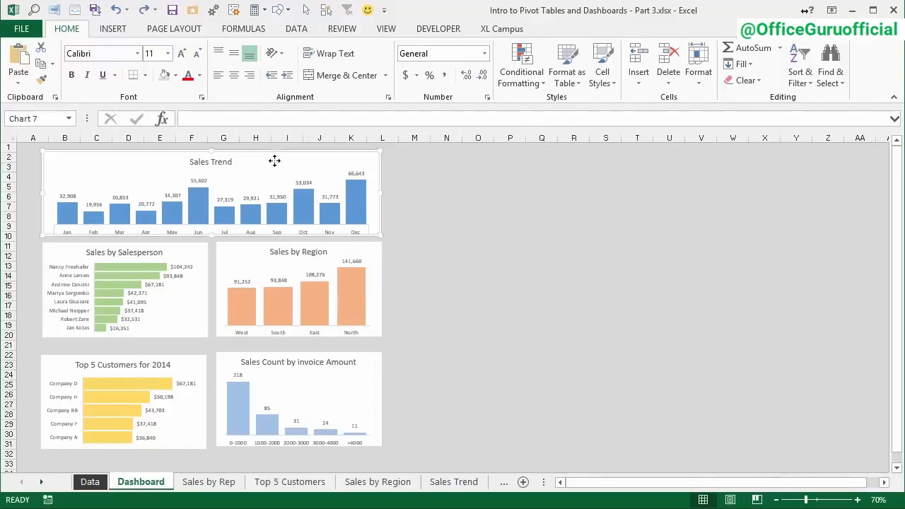
{"action": "left_click", "coordinate": [277, 162], "text": "ctrl"}
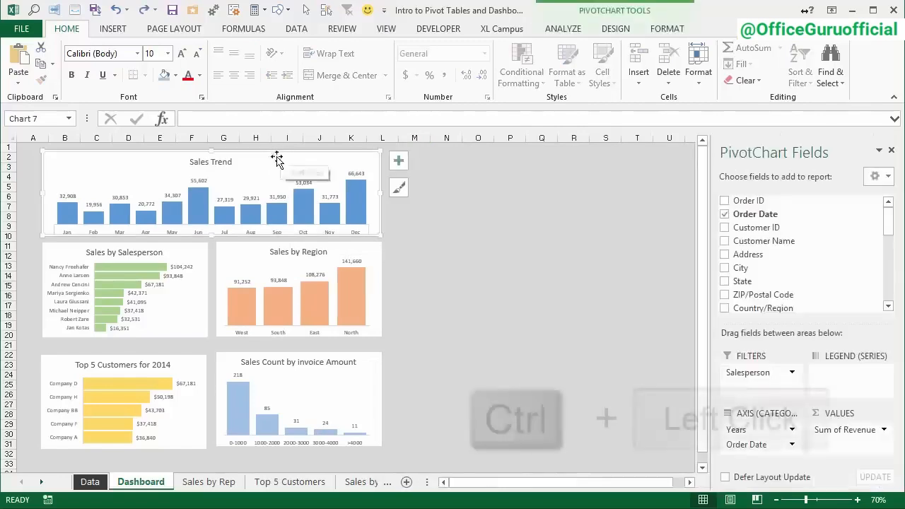
{"action": "left_click", "coordinate": [262, 252], "text": "ctrl"}
{"action": "left_click", "coordinate": [197, 259], "text": "ctrl"}
{"action": "left_click", "coordinate": [214, 365], "text": "ctrl"}
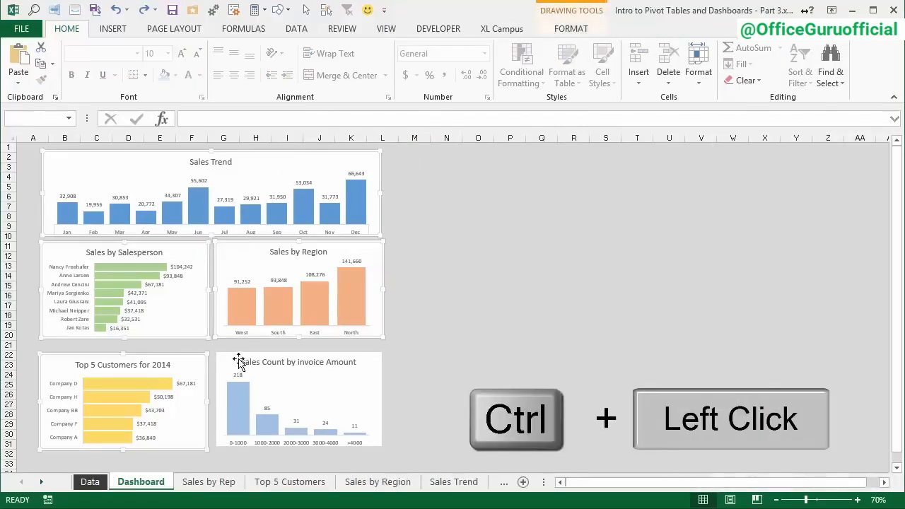
{"action": "left_click", "coordinate": [234, 359], "text": "ctrl"}
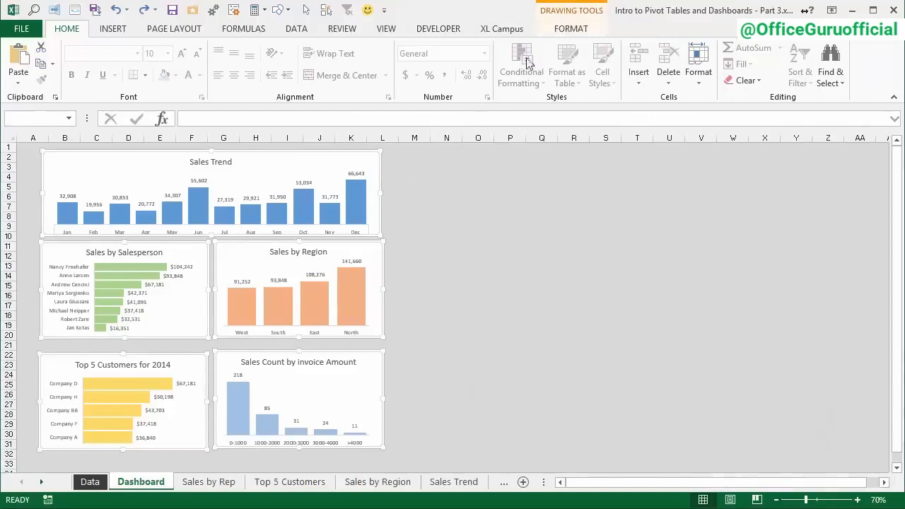
{"action": "left_click", "coordinate": [566, 29]}
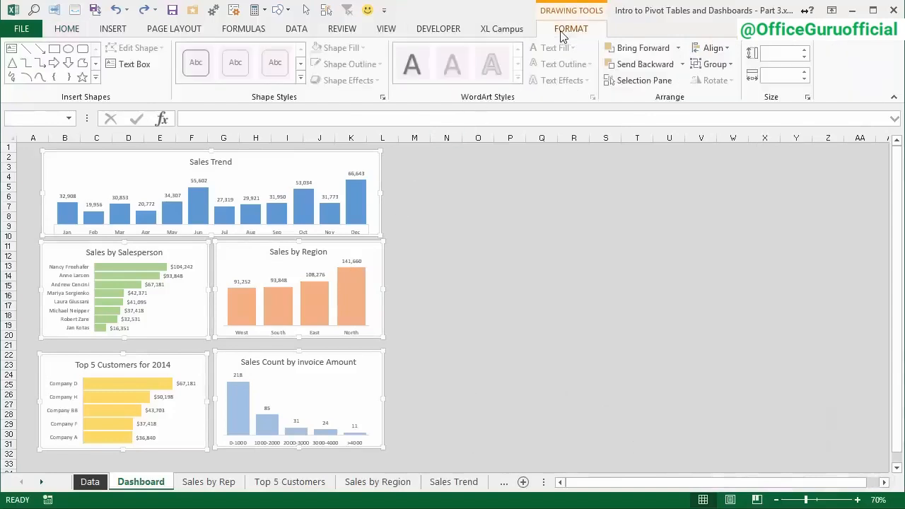
{"action": "left_click", "coordinate": [809, 100]}
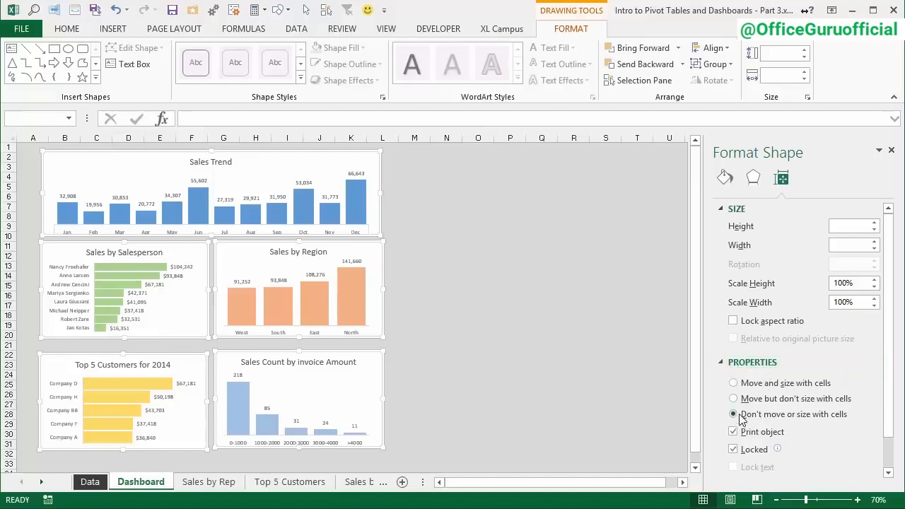
{"action": "left_click", "coordinate": [413, 255]}
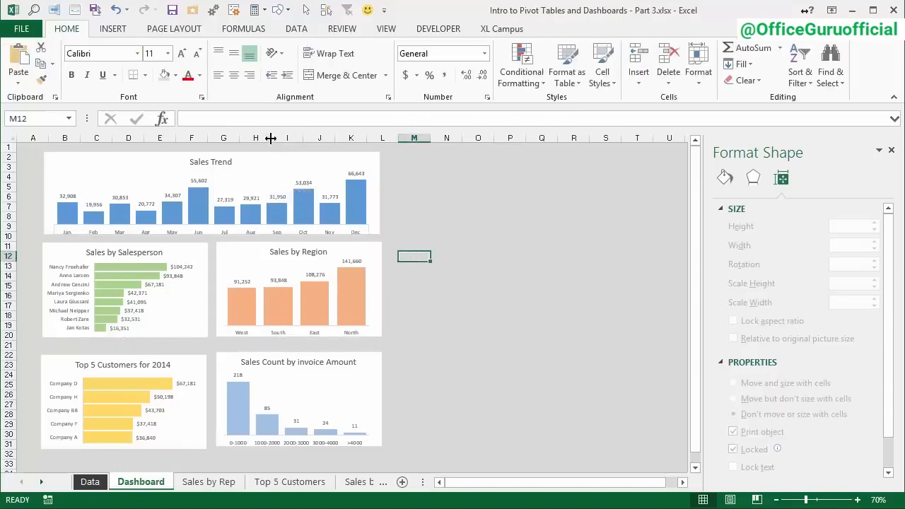
{"action": "mouse_move", "coordinate": [271, 138]}
{"action": "left_mouse_down"}
{"action": "mouse_move", "coordinate": [297, 138]}
{"action": "mouse_move", "coordinate": [276, 140]}
{"action": "left_mouse_up"}
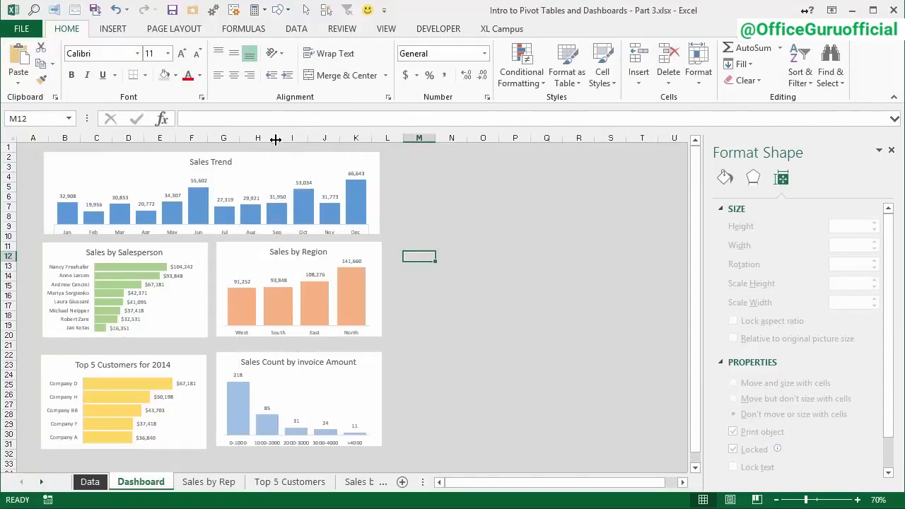
Insert Salesperson and Region slicers for the Sales Trend chart.
{"action": "left_click", "coordinate": [279, 159]}
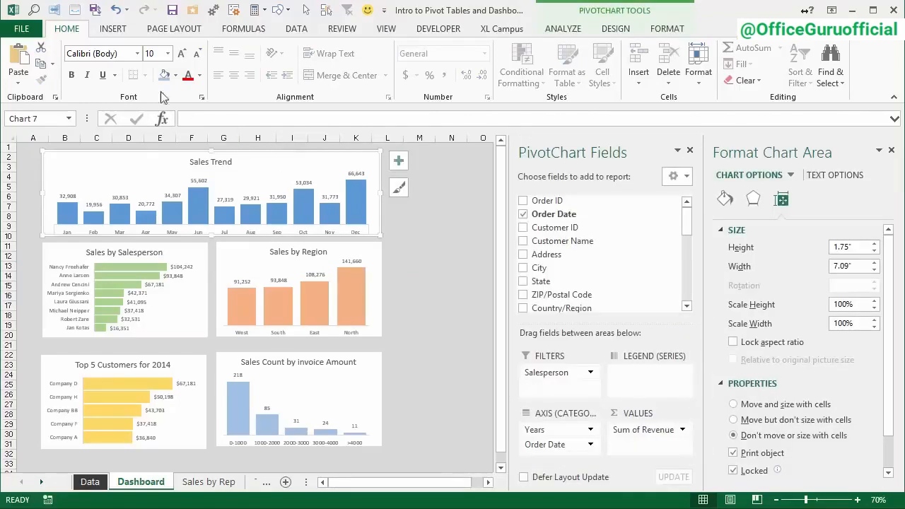
{"action": "left_click", "coordinate": [116, 31]}
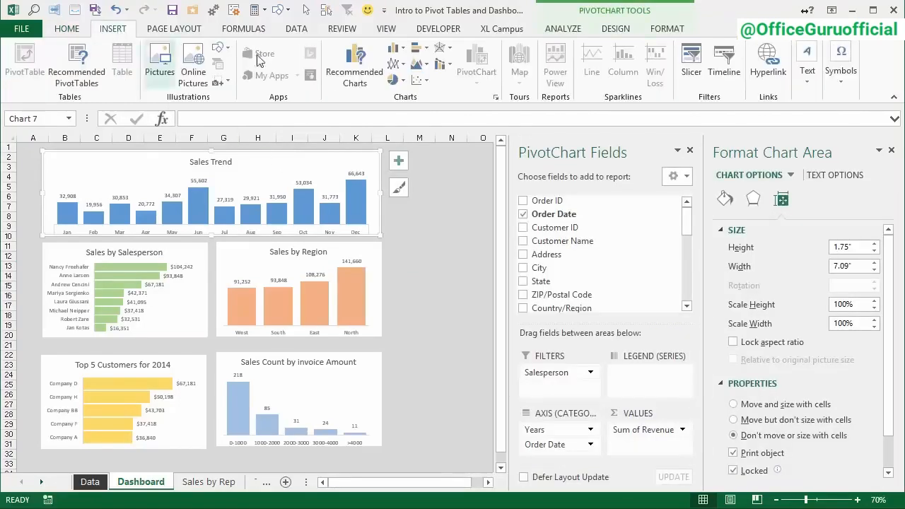
{"action": "left_click", "coordinate": [690, 59]}
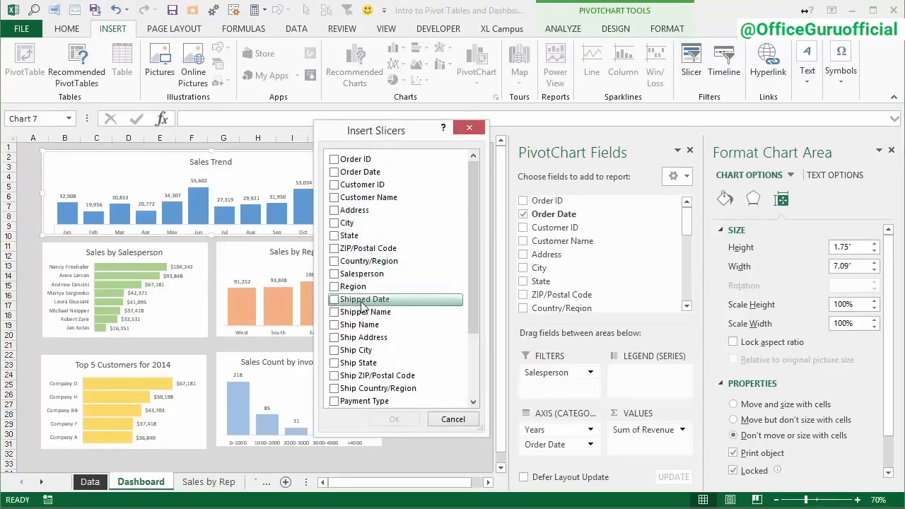
{"action": "left_click", "coordinate": [336, 276]}
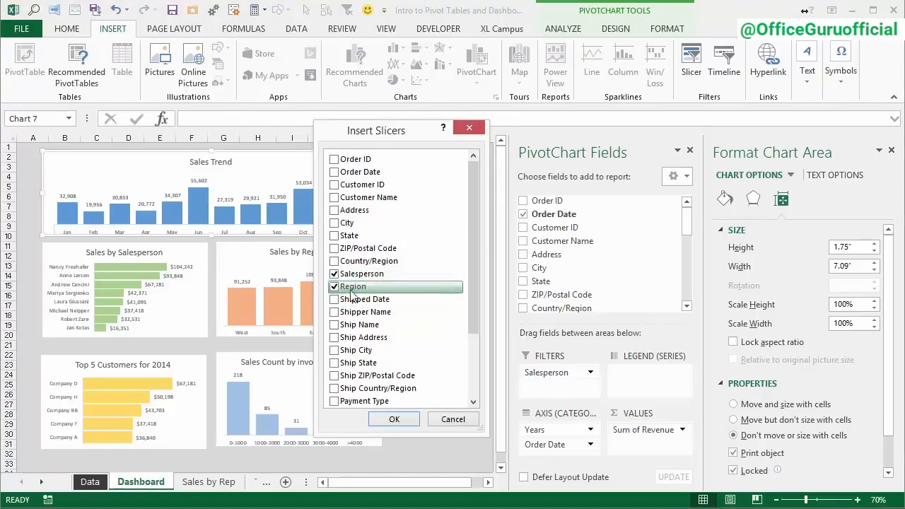
{"action": "left_click", "coordinate": [394, 419]}
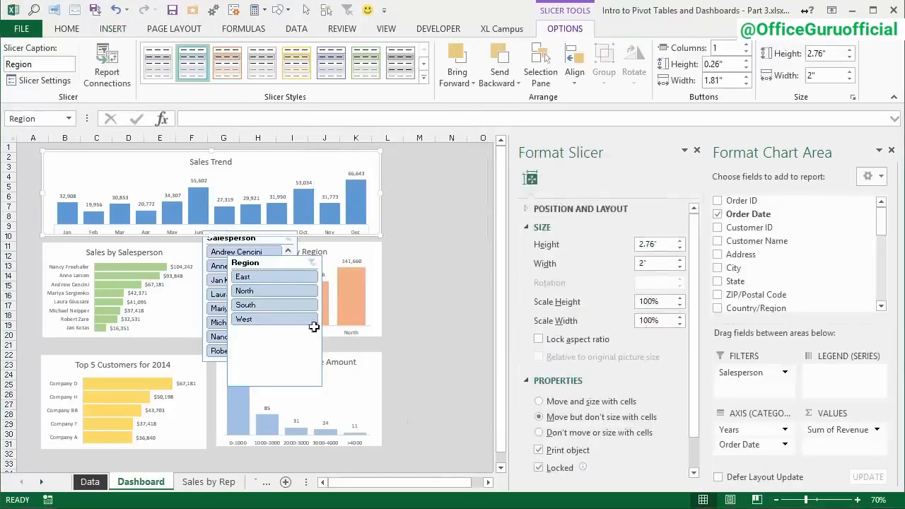
Place the Salesperson slicer beside the Sales Trend chart, to its right, with the Region slicer below it.
{"action": "left_click_drag", "start_coordinate": [285, 260], "coordinate": [457, 300]}
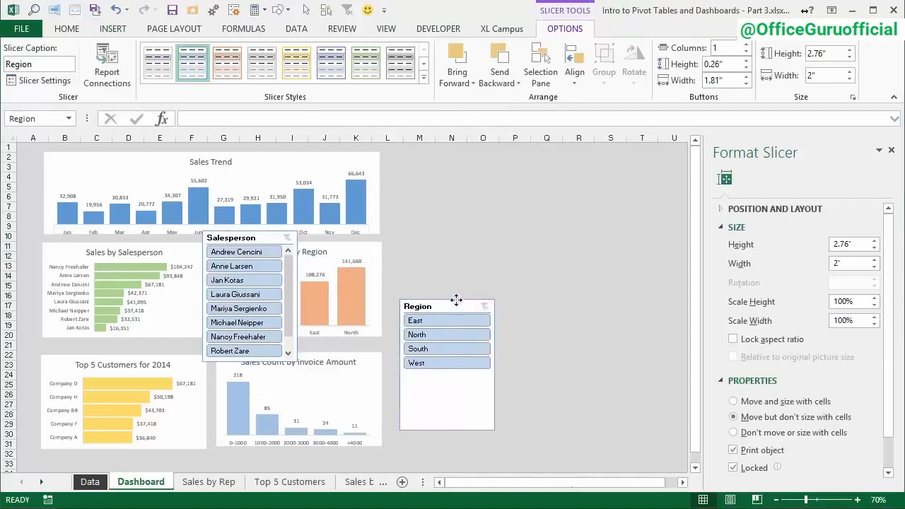
{"action": "left_click", "coordinate": [256, 234]}
{"action": "left_click_drag", "start_coordinate": [256, 233], "coordinate": [457, 156]}
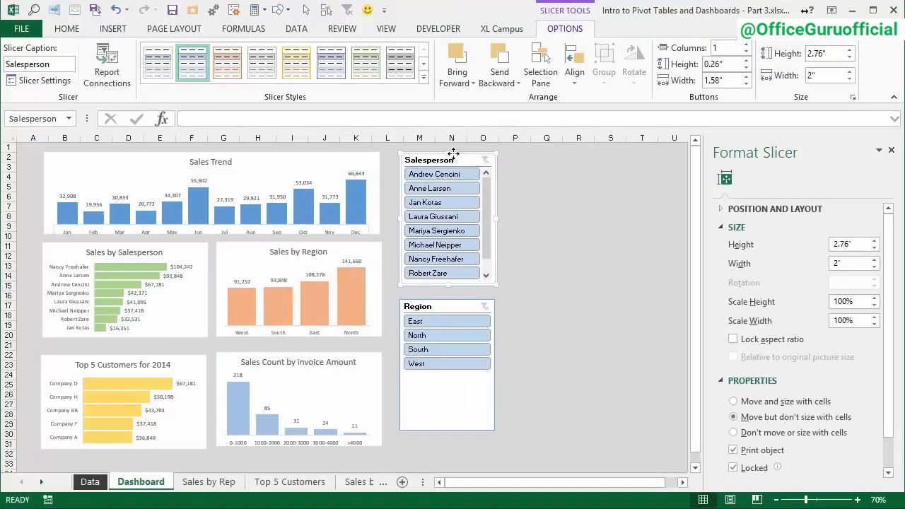
Filter the Sales Trend chart by the second and the third salesperson in the Salesperson slicer, one at a time.
{"action": "left_click", "coordinate": [433, 189]}
{"action": "left_click", "coordinate": [436, 203]}
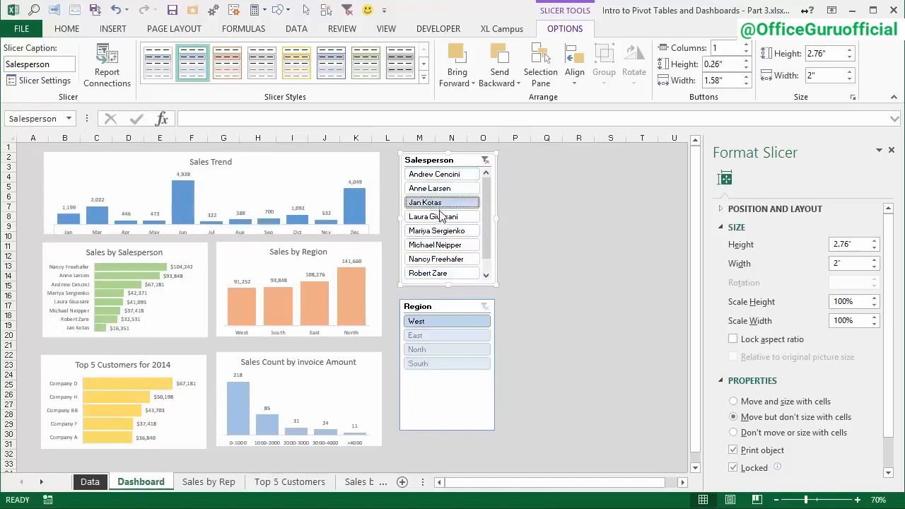
Filter the Sales Trend chart by the fourth salesperson and try three button columns in the Salesperson slicer.
{"action": "left_click", "coordinate": [435, 216]}
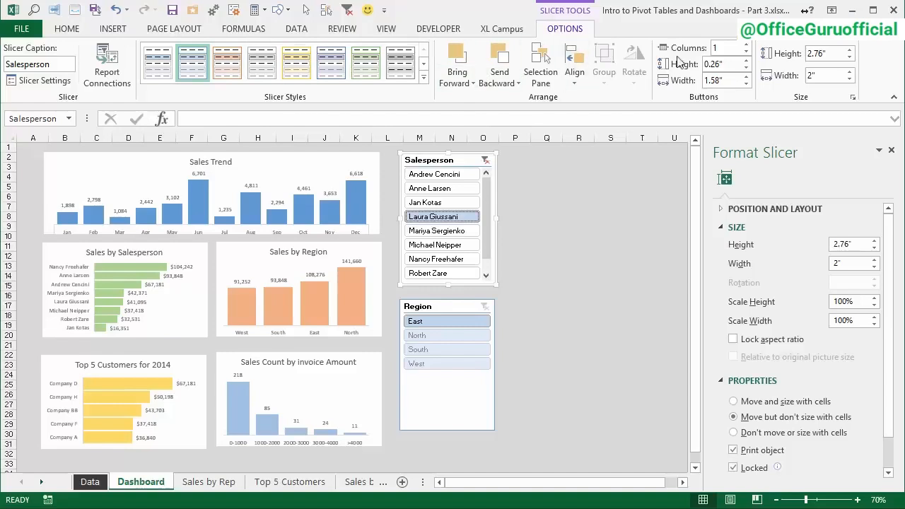
{"action": "left_click", "coordinate": [747, 44]}
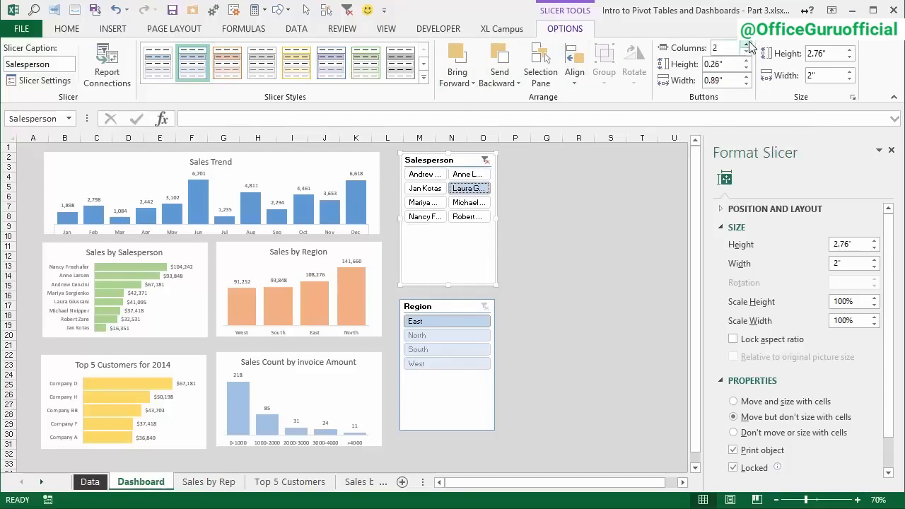
{"action": "left_click", "coordinate": [747, 45]}
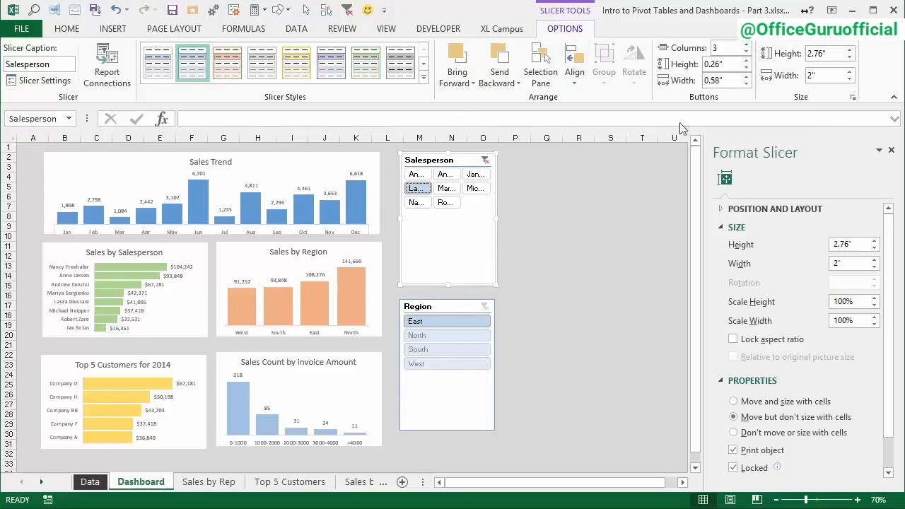
Resize the Salesperson slicer to about 2.87" high by 1.96" wide and set it to one button column.
{"action": "mouse_move", "coordinate": [504, 281]}
{"action": "left_mouse_down"}
{"action": "mouse_move", "coordinate": [587, 265]}
{"action": "mouse_move", "coordinate": [495, 290]}
{"action": "left_mouse_up"}
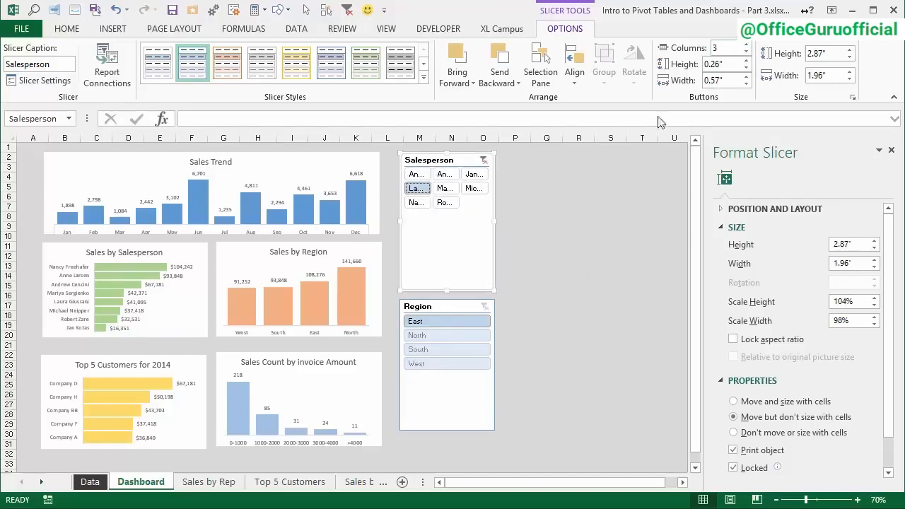
{"action": "left_click", "coordinate": [747, 52]}
{"action": "left_click", "coordinate": [747, 52]}
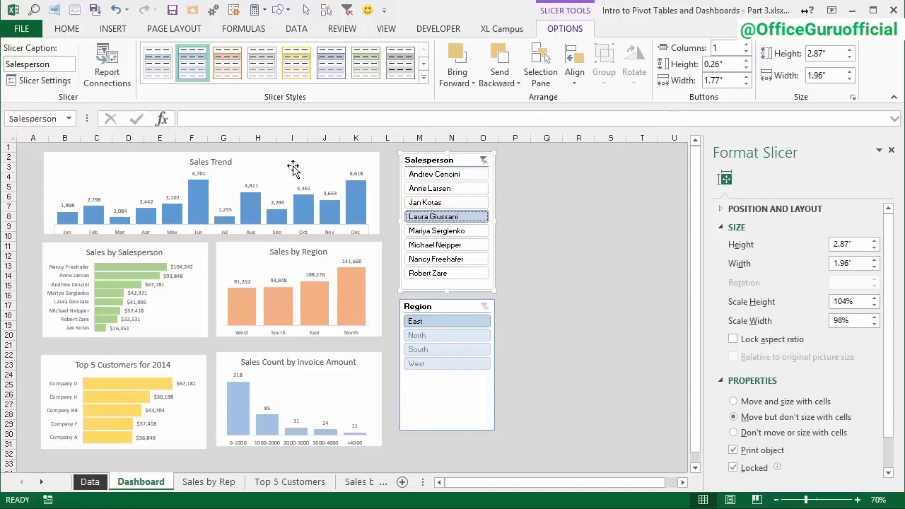
Connect the Salesperson slicer to the pivot tables on the Sales by Invoice Amount, Sales by Region, Sales by Rep and Top 5 Customers sheets.
{"action": "right_click", "coordinate": [447, 198]}
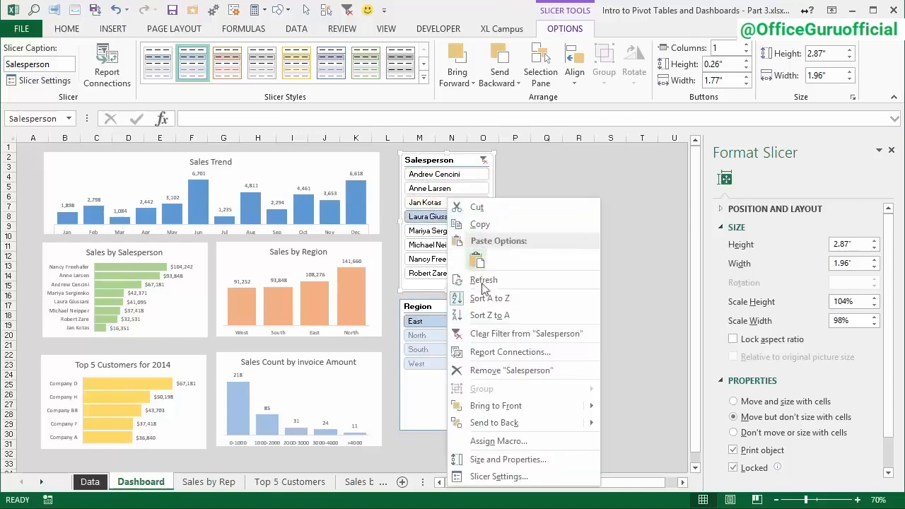
{"action": "left_click", "coordinate": [492, 354]}
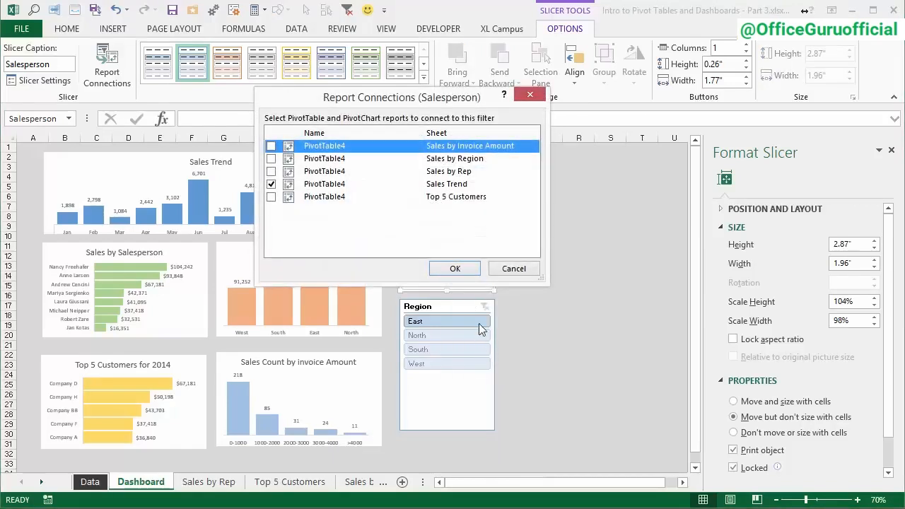
{"action": "left_click", "coordinate": [271, 146]}
{"action": "left_click", "coordinate": [271, 158]}
{"action": "left_click", "coordinate": [270, 171]}
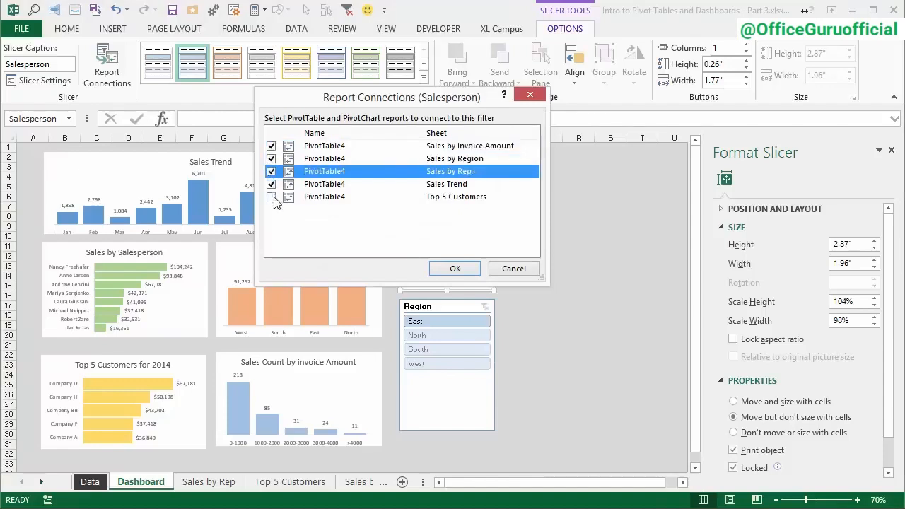
{"action": "left_click", "coordinate": [271, 199]}
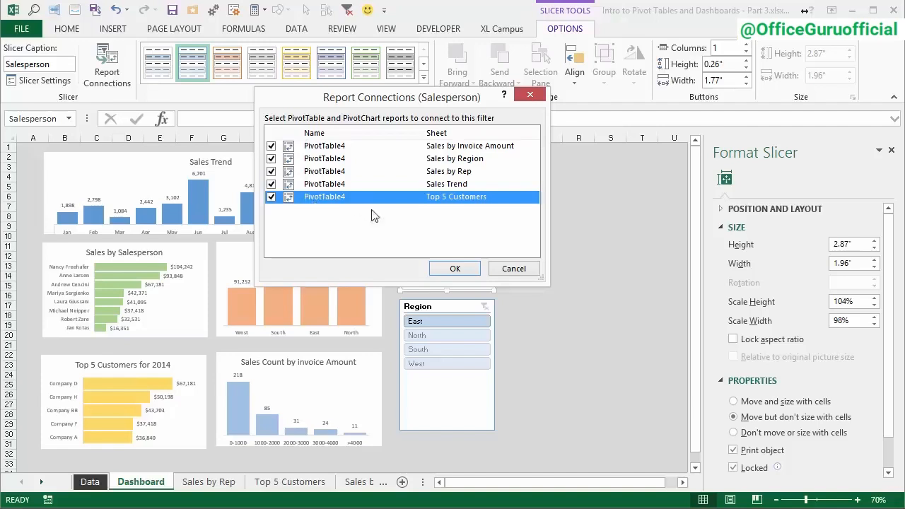
{"action": "left_click", "coordinate": [456, 268]}
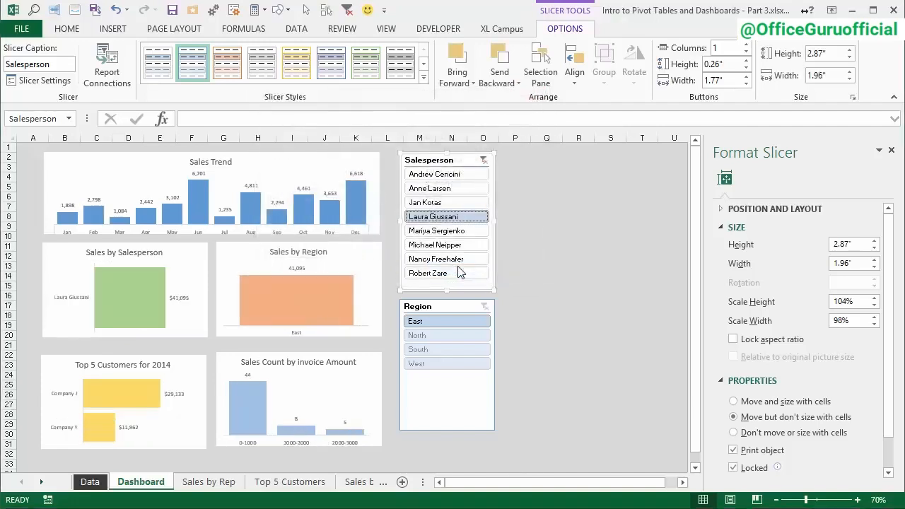
Filter the dashboard by several single salespeople in turn, ending with the second through sixth salespeople selected together.
{"action": "left_click", "coordinate": [435, 189]}
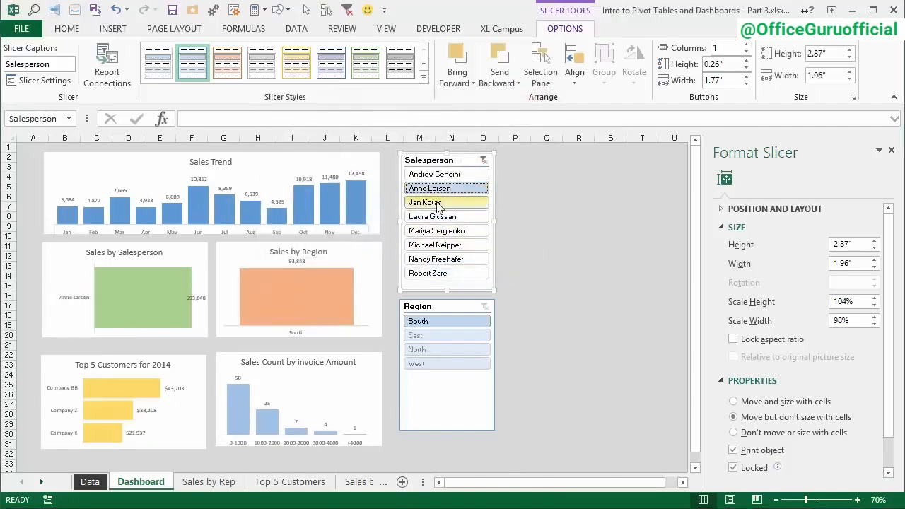
{"action": "left_click", "coordinate": [437, 203]}
{"action": "left_click", "coordinate": [433, 232]}
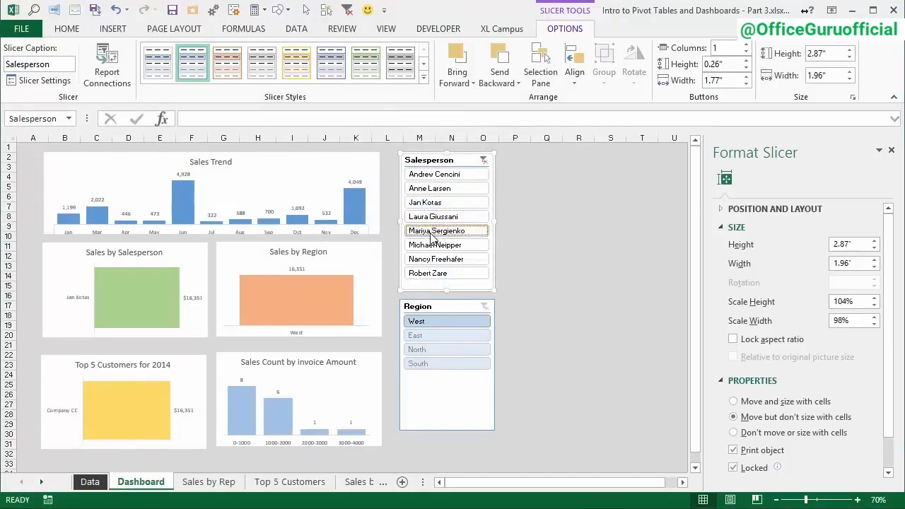
{"action": "left_click", "coordinate": [434, 247]}
{"action": "left_click", "coordinate": [434, 261]}
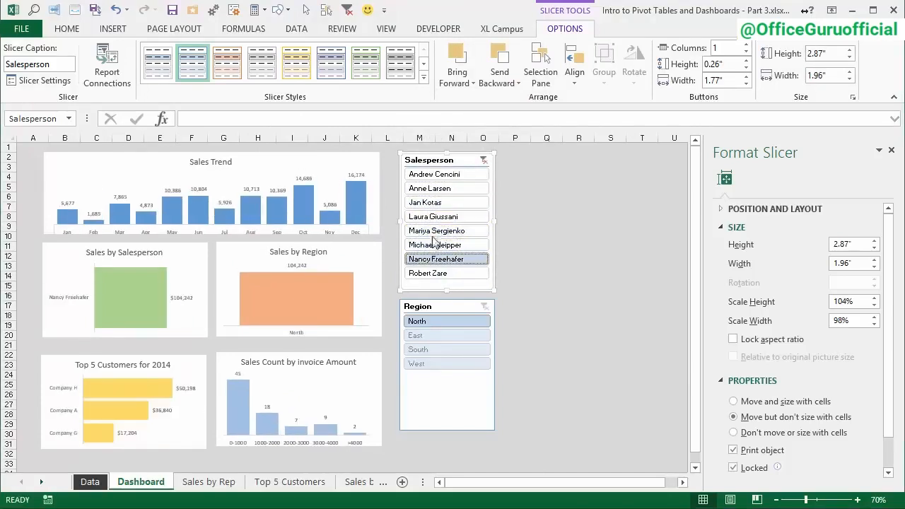
{"action": "left_click_drag", "start_coordinate": [435, 189], "coordinate": [445, 249]}
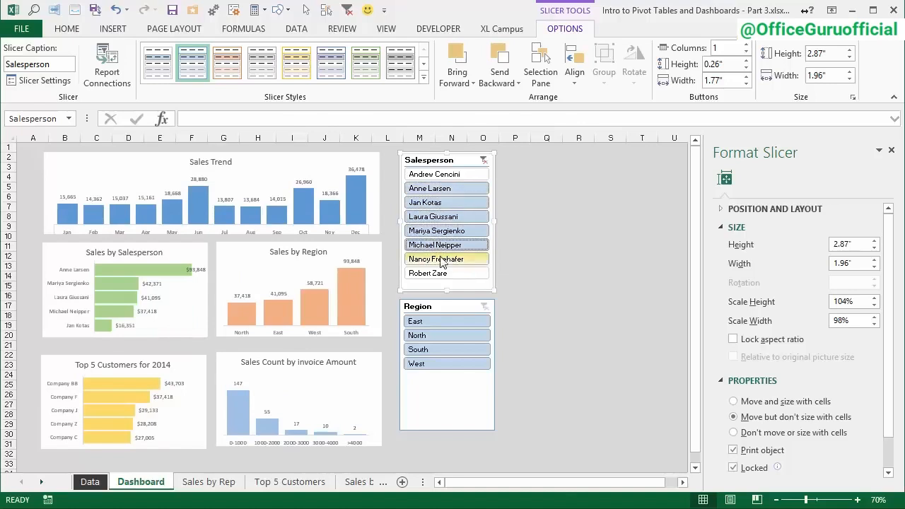
Connect the Region slicer to the pivot tables on the Sales by Invoice Amount, Sales by Region, Sales by Rep and Top 5 Customers sheets.
{"action": "right_click", "coordinate": [438, 304]}
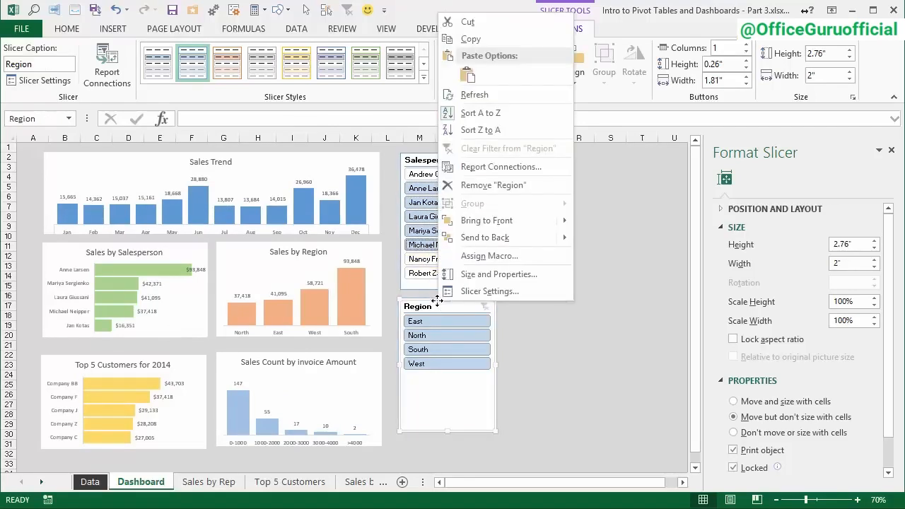
{"action": "left_click", "coordinate": [485, 167]}
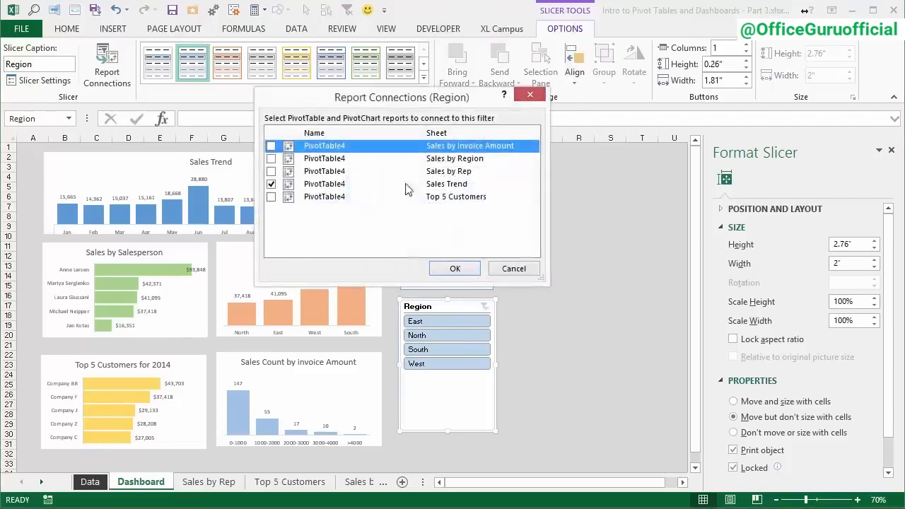
{"action": "left_click", "coordinate": [271, 147]}
{"action": "left_click", "coordinate": [272, 158]}
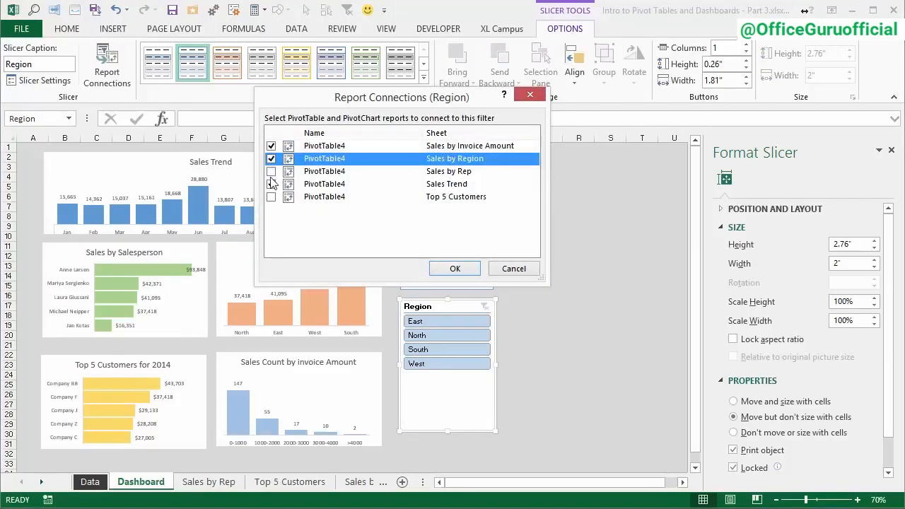
{"action": "left_click", "coordinate": [272, 171]}
{"action": "left_click", "coordinate": [272, 197]}
{"action": "left_click", "coordinate": [456, 269]}
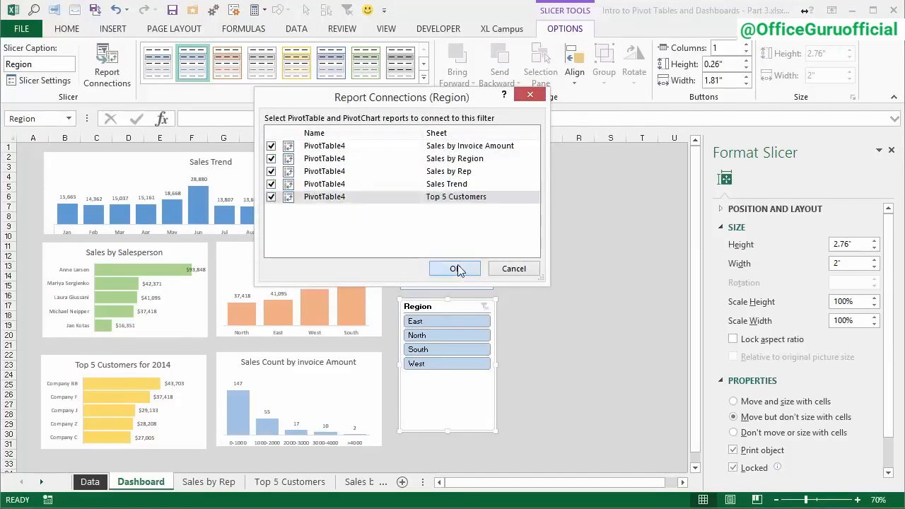
Filter the dashboard by the North, South and West regions in turn, ending on North.
{"action": "left_click", "coordinate": [446, 338]}
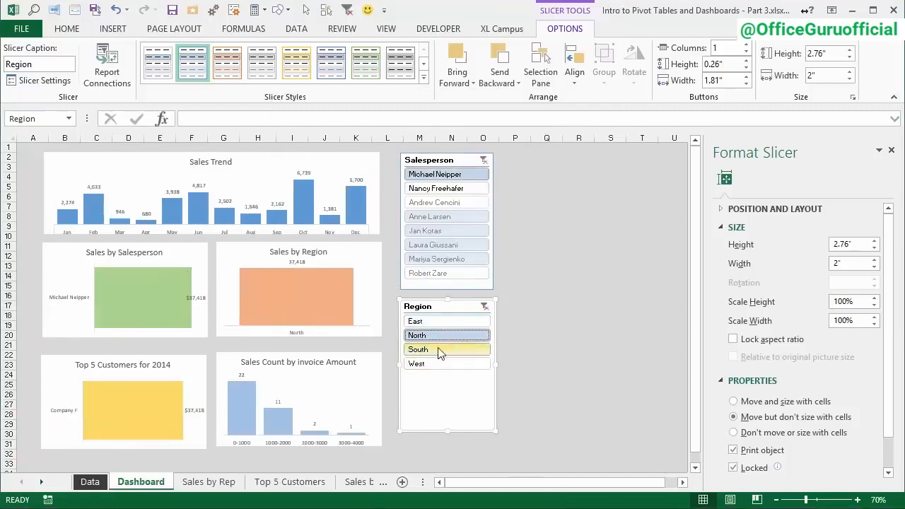
{"action": "left_click", "coordinate": [438, 348]}
{"action": "left_click", "coordinate": [443, 364]}
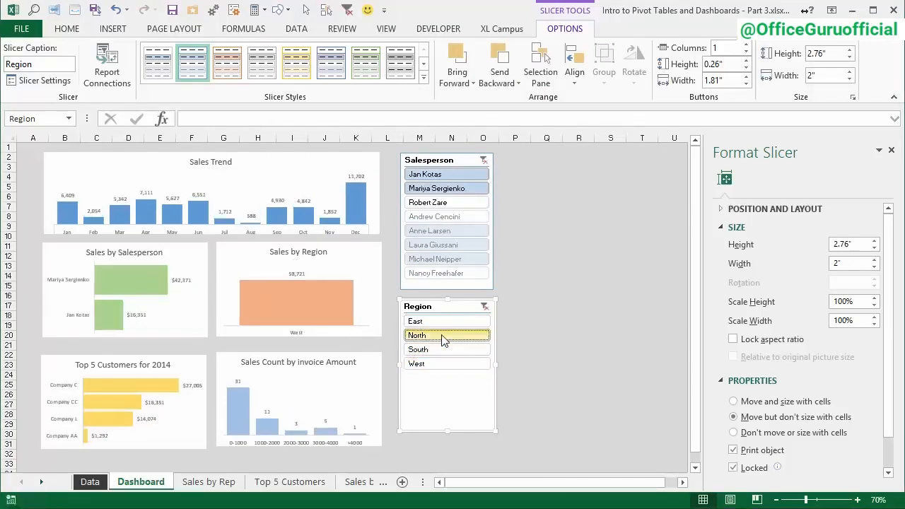
{"action": "left_click", "coordinate": [443, 337]}
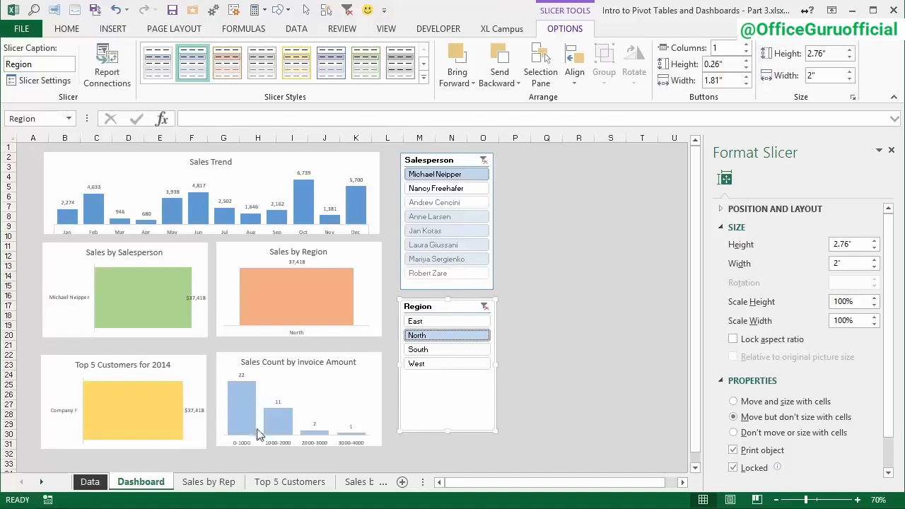
Compare the dashboard with the filtered pivot table on the Sales by Rep sheet and the source records on the Data sheet.
{"action": "left_click", "coordinate": [211, 481]}
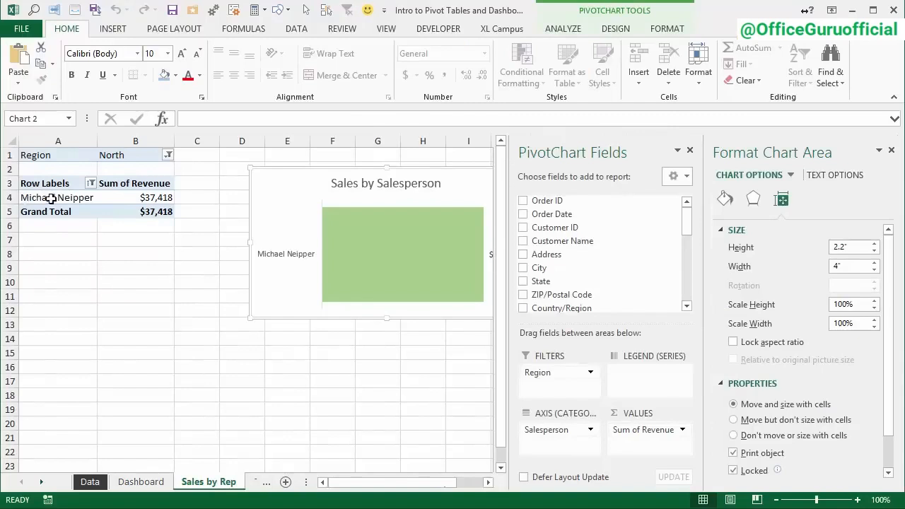
{"action": "left_click", "coordinate": [141, 482]}
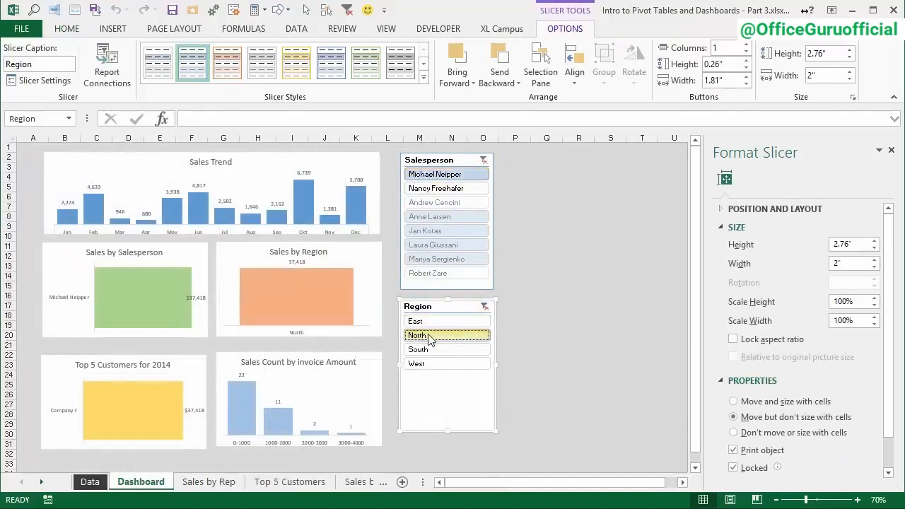
{"action": "left_click", "coordinate": [212, 482]}
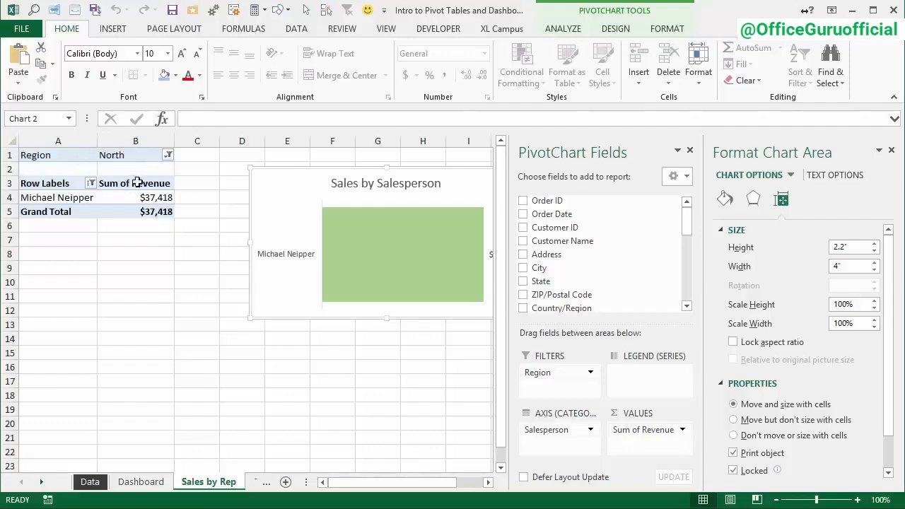
{"action": "mouse_move", "coordinate": [148, 194]}
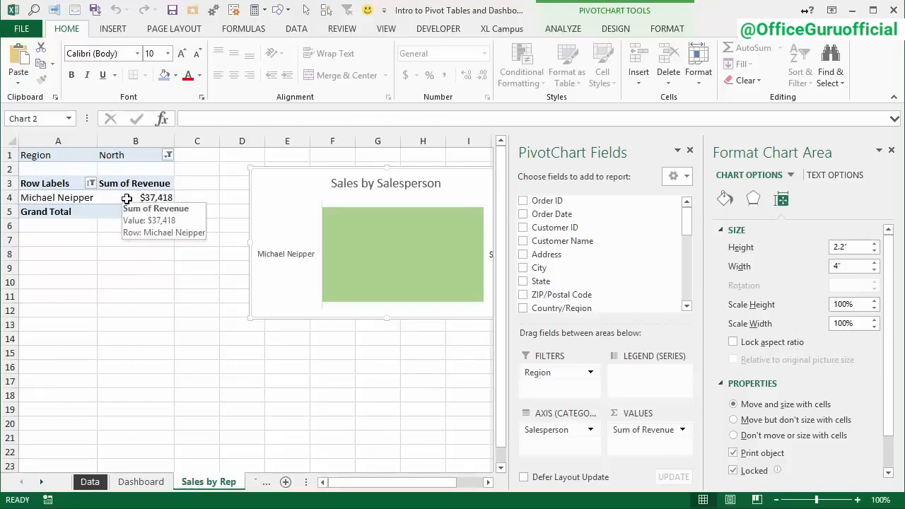
{"action": "left_click", "coordinate": [141, 482]}
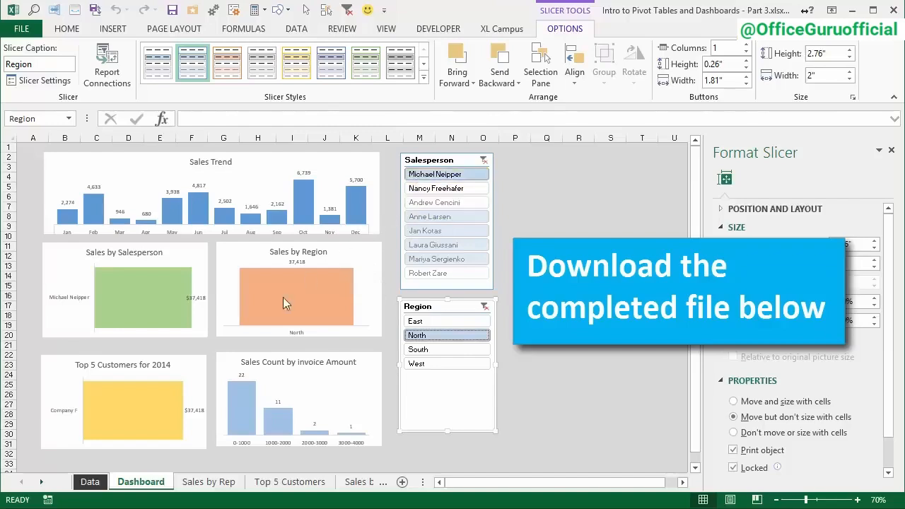
{"action": "left_click", "coordinate": [91, 482]}
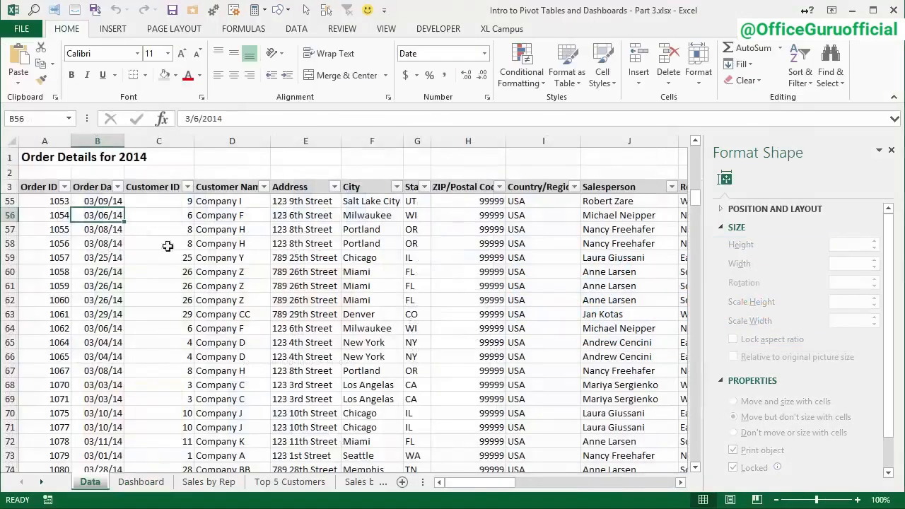
{"action": "left_click", "coordinate": [141, 482]}
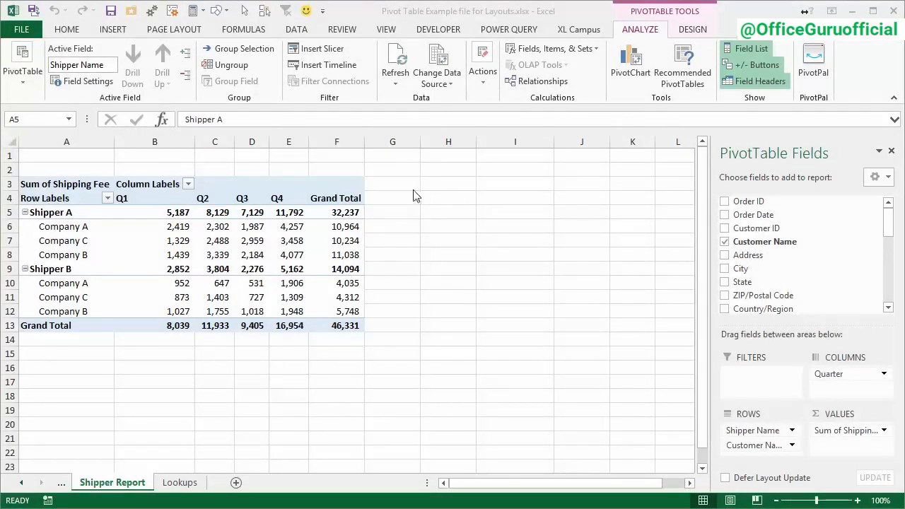
Look through the Subtotals, Grand Totals and Report Layout choices for the pivot table on the Shipper Report sheet.
{"action": "left_click", "coordinate": [182, 215]}
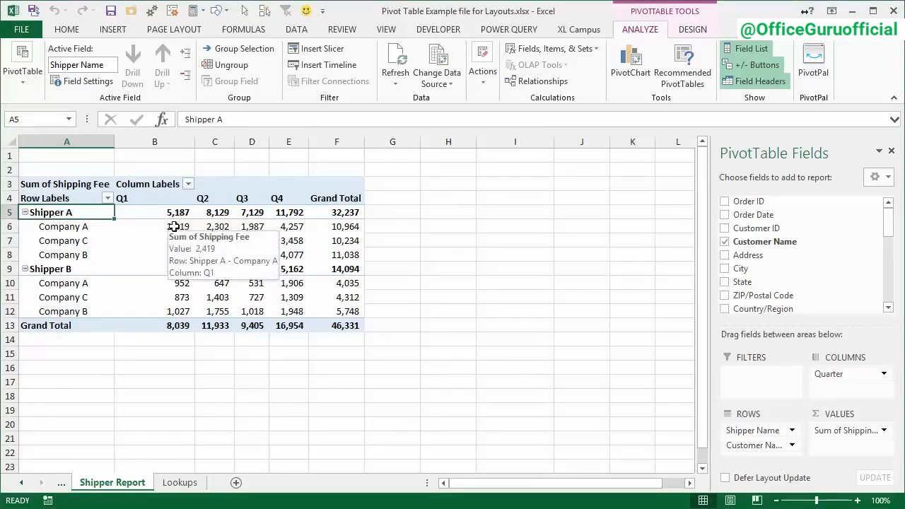
{"action": "left_click", "coordinate": [693, 30]}
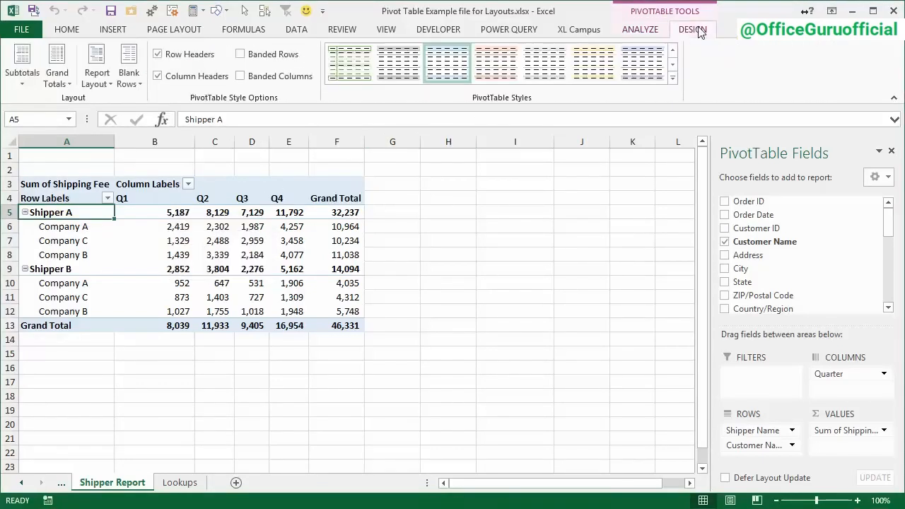
{"action": "left_click", "coordinate": [29, 86]}
{"action": "left_click", "coordinate": [57, 77]}
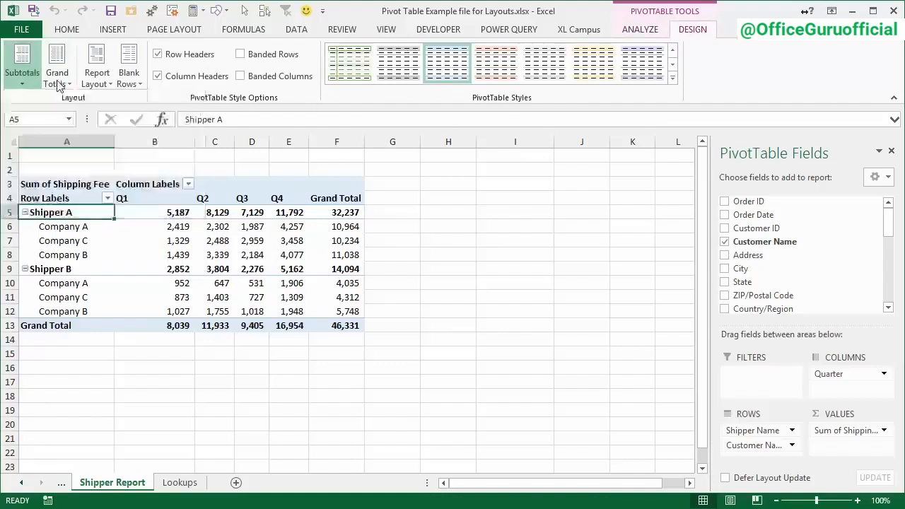
{"action": "left_click", "coordinate": [57, 78]}
{"action": "left_click", "coordinate": [97, 77]}
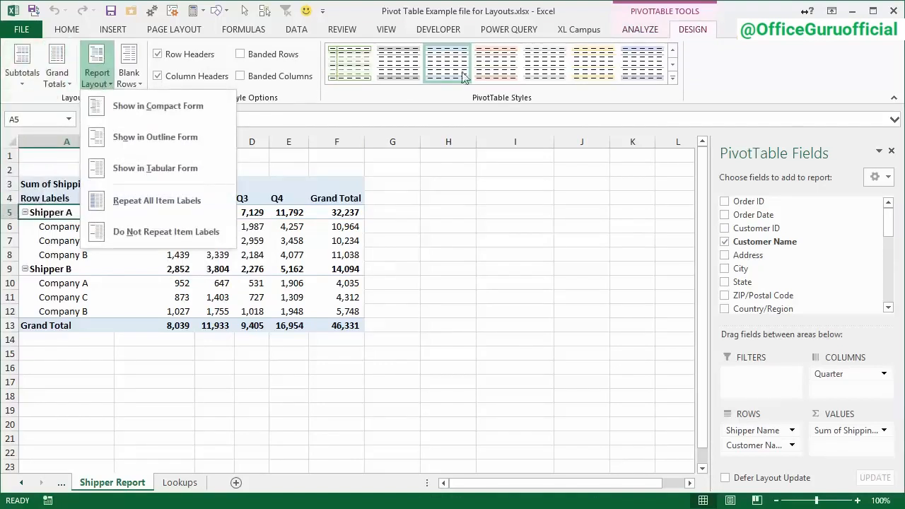
{"action": "left_click", "coordinate": [620, 35]}
{"action": "left_click", "coordinate": [620, 35]}
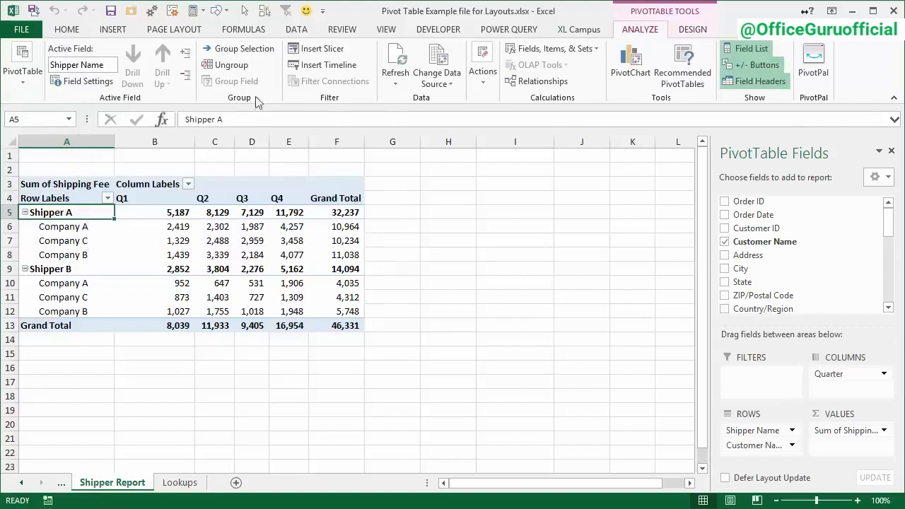
Look through the Totals & Filters and Display settings in the PivotTable Options of the Shipper Report pivot table.
{"action": "left_click", "coordinate": [26, 79]}
{"action": "left_click", "coordinate": [37, 146]}
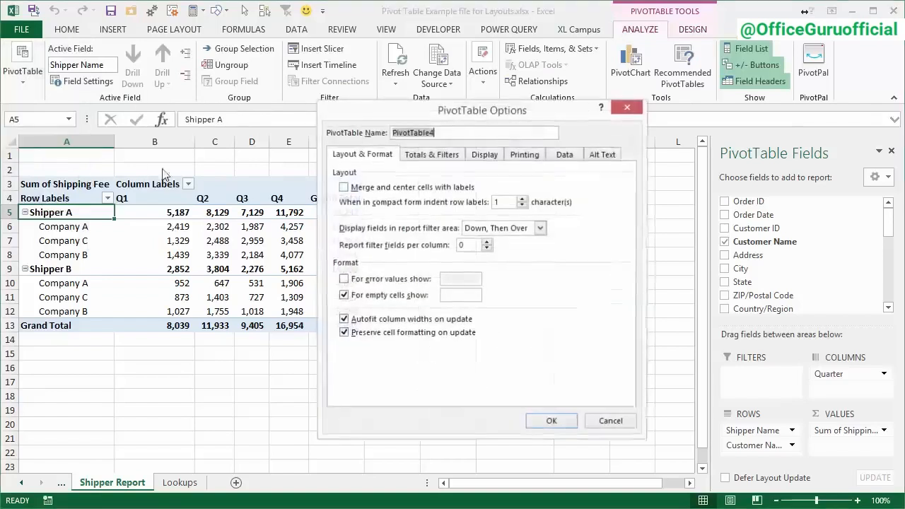
{"action": "left_click", "coordinate": [445, 157]}
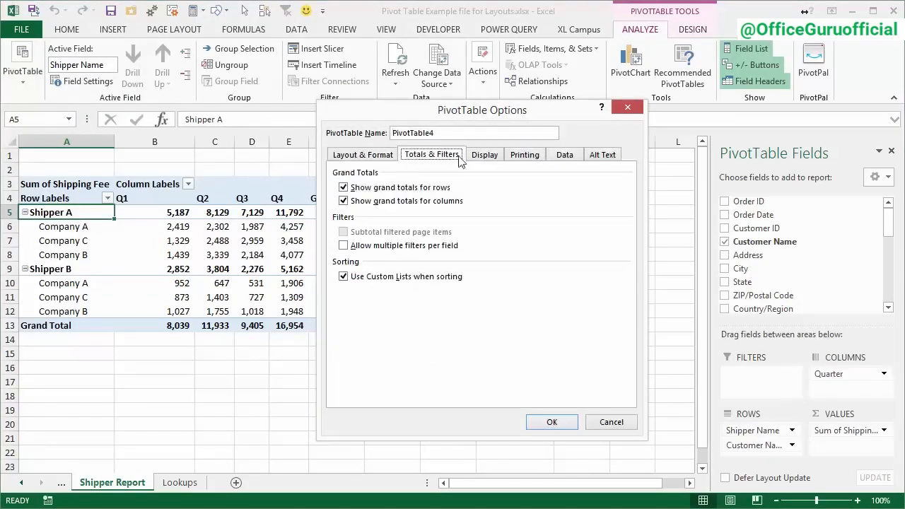
{"action": "left_click", "coordinate": [487, 156]}
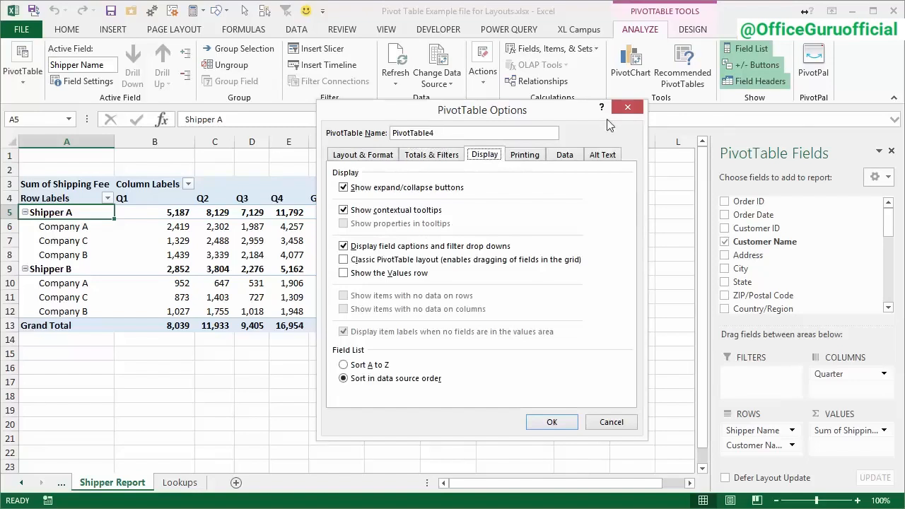
{"action": "left_click", "coordinate": [629, 108]}
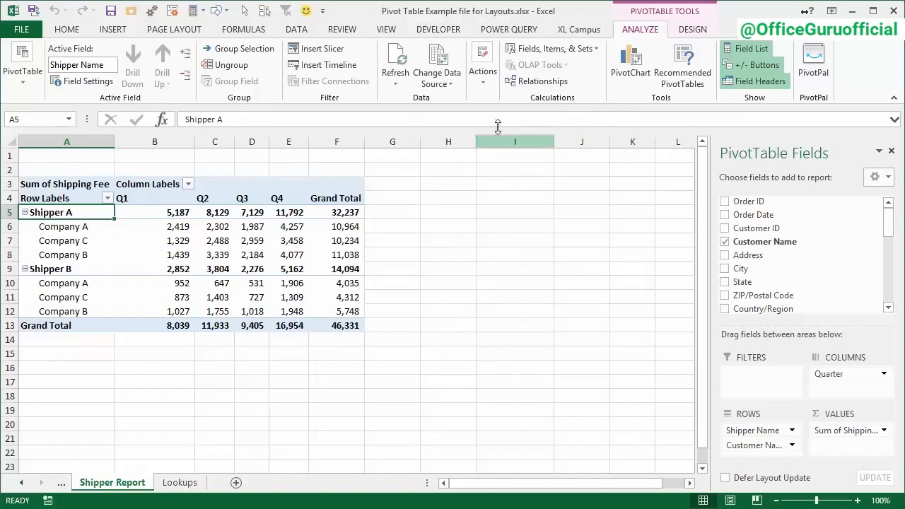
Apply the saved Compact Totals Bottom layout from My Pivot Layouts to the Shipper Report pivot table.
{"action": "left_click", "coordinate": [564, 31]}
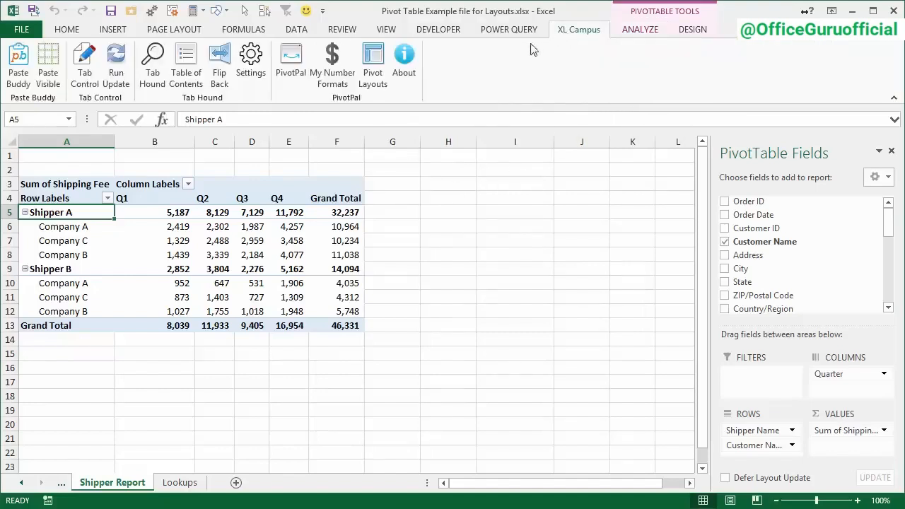
{"action": "left_click", "coordinate": [372, 62]}
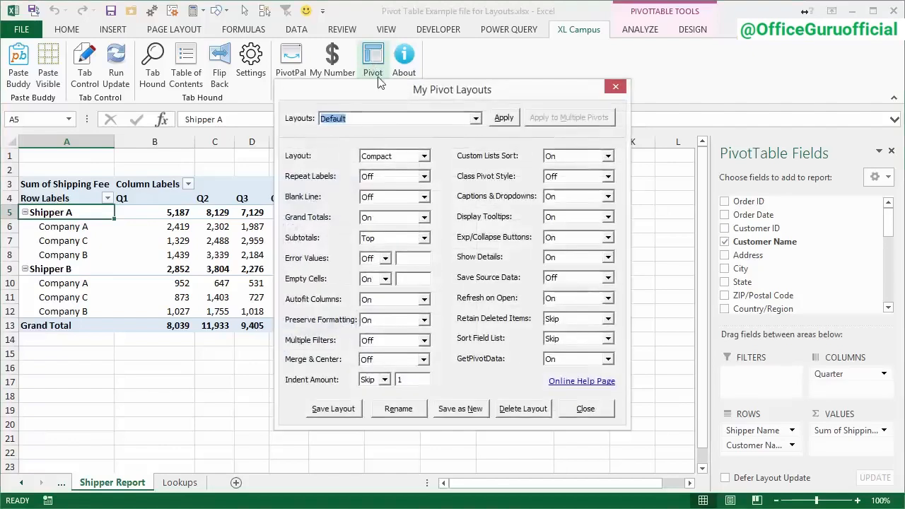
{"action": "left_click_drag", "start_coordinate": [382, 94], "coordinate": [502, 114]}
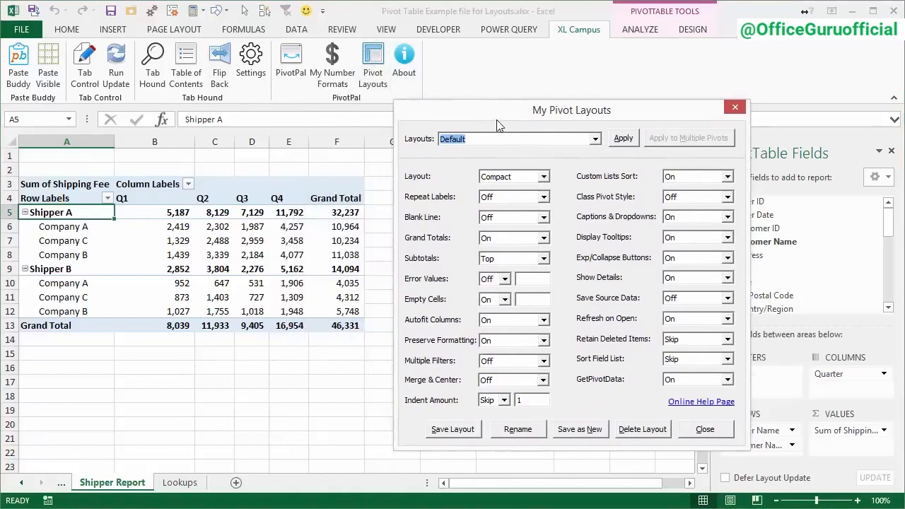
{"action": "left_click", "coordinate": [595, 140]}
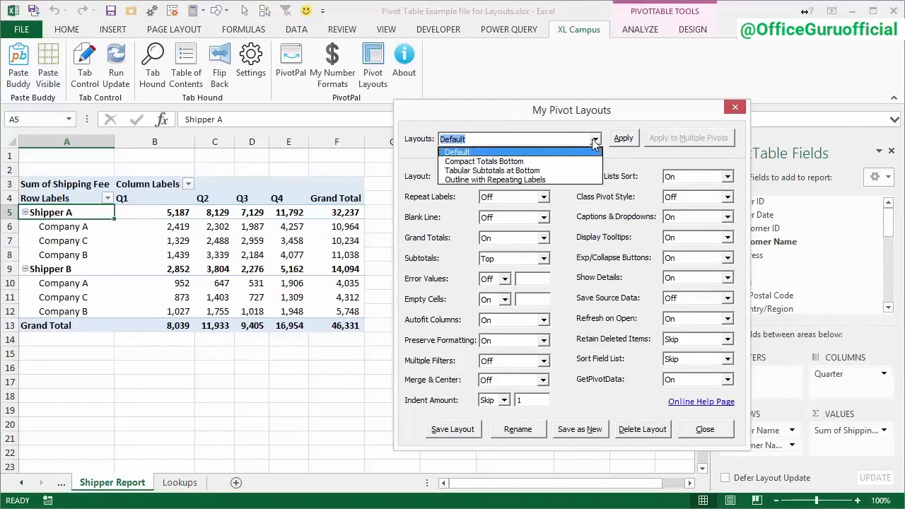
{"action": "left_click", "coordinate": [527, 161]}
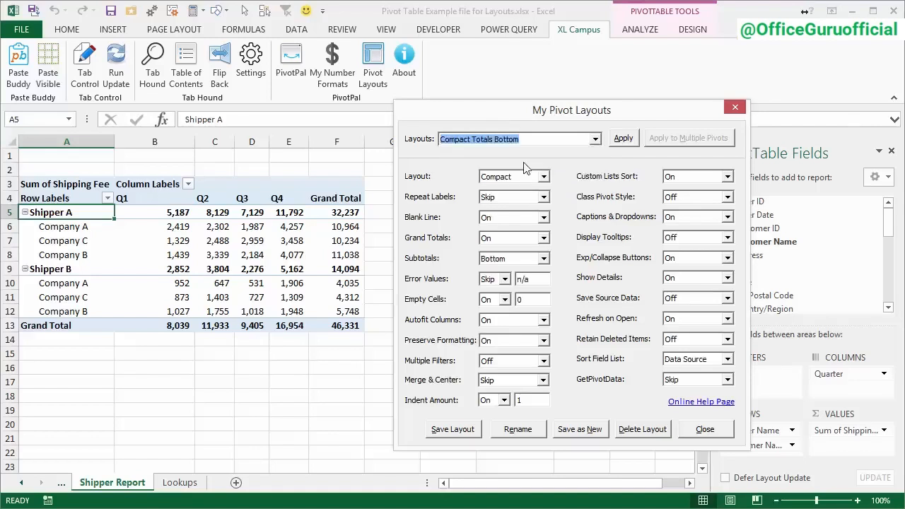
{"action": "left_click", "coordinate": [623, 140]}
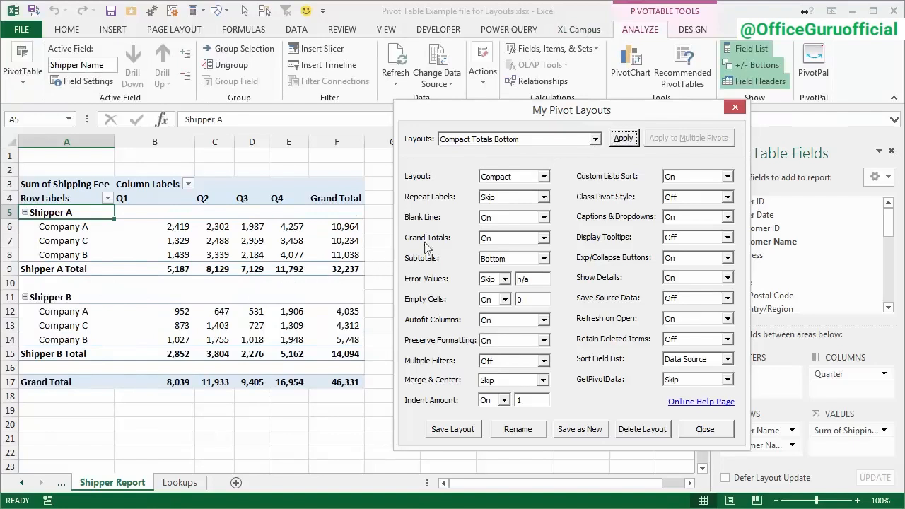
Apply the Outline with Repeating Labels layout to the Shipper Report pivot table and check its Grand Totals choices.
{"action": "left_click", "coordinate": [596, 139]}
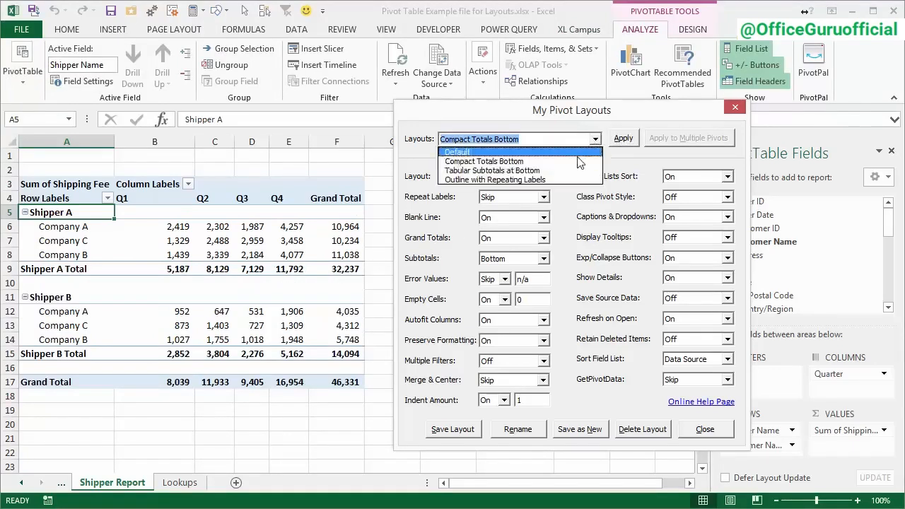
{"action": "left_click", "coordinate": [541, 180]}
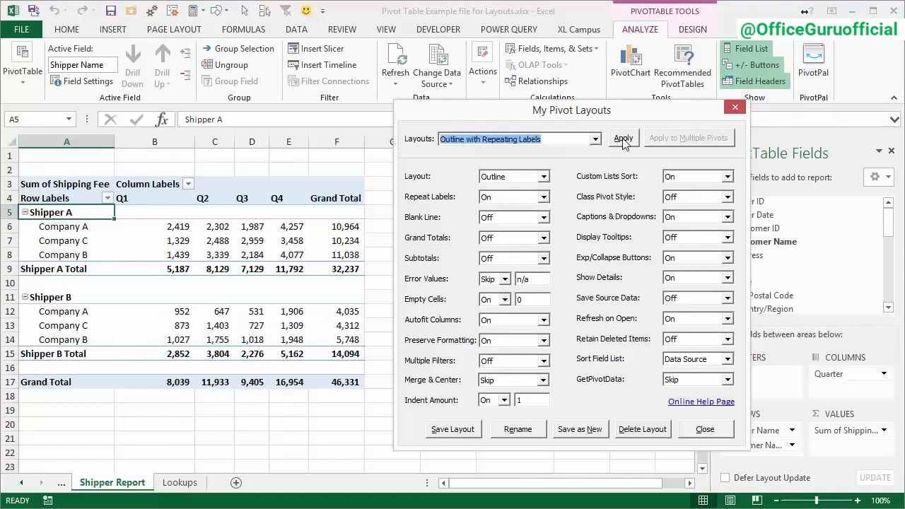
{"action": "left_click", "coordinate": [623, 138]}
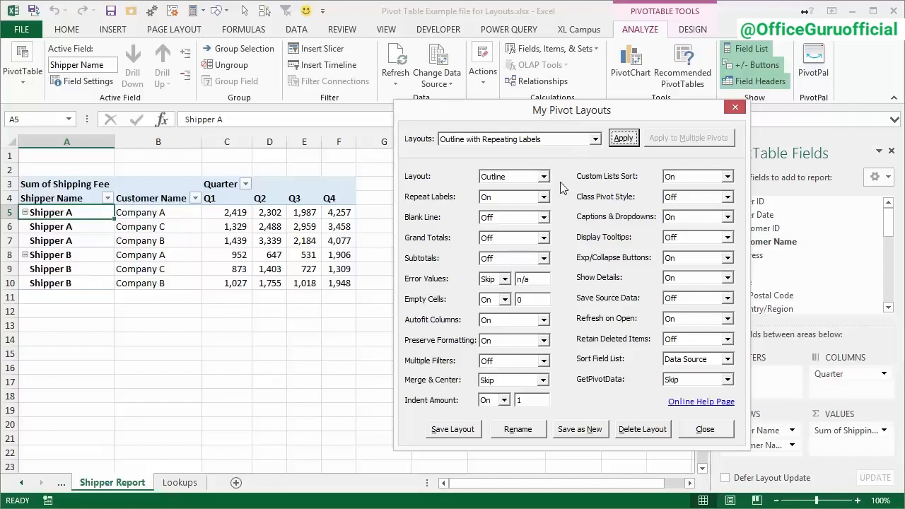
{"action": "left_click", "coordinate": [544, 239]}
{"action": "left_click", "coordinate": [544, 239]}
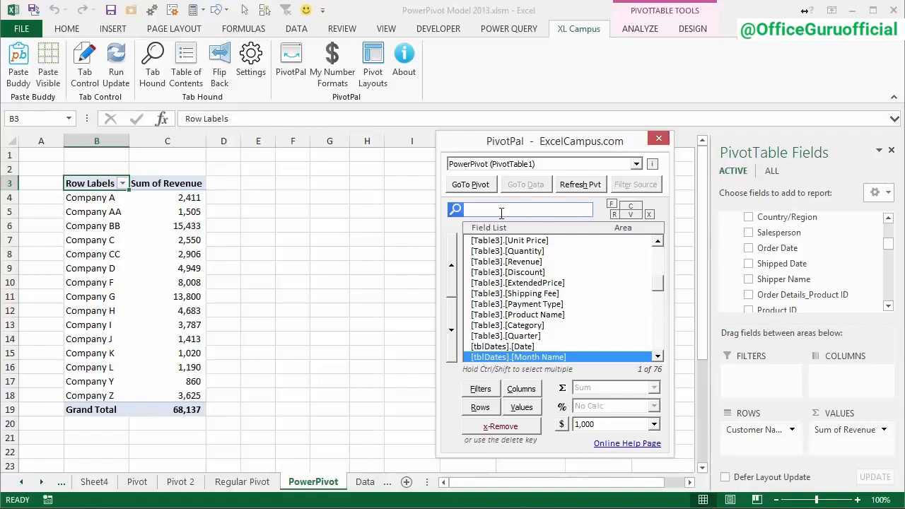
Search the PivotPal fields for "name" and "month", and add [tblDates].[Month Name] to the columns of the PowerPivot sheet's pivot table.
{"action": "type", "text": "name"}
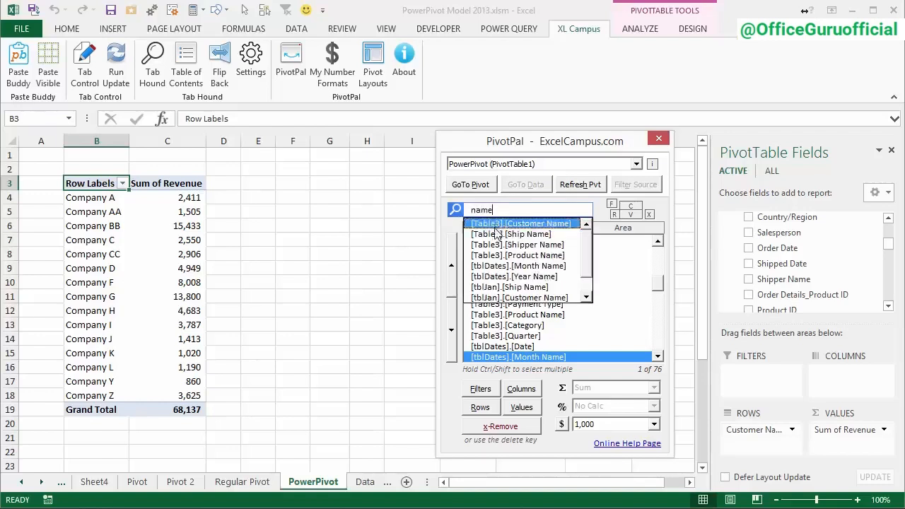
{"action": "left_click", "coordinate": [516, 263]}
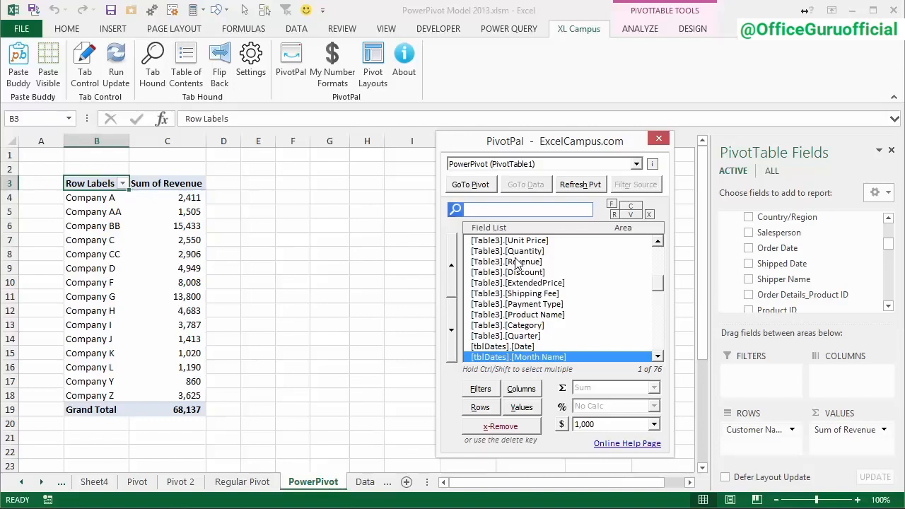
{"action": "type", "text": "month"}
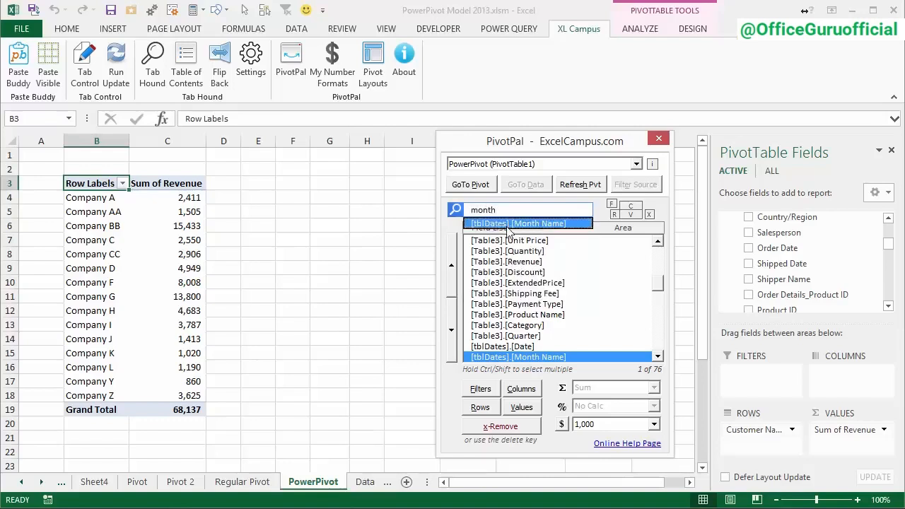
{"action": "left_click", "coordinate": [512, 225]}
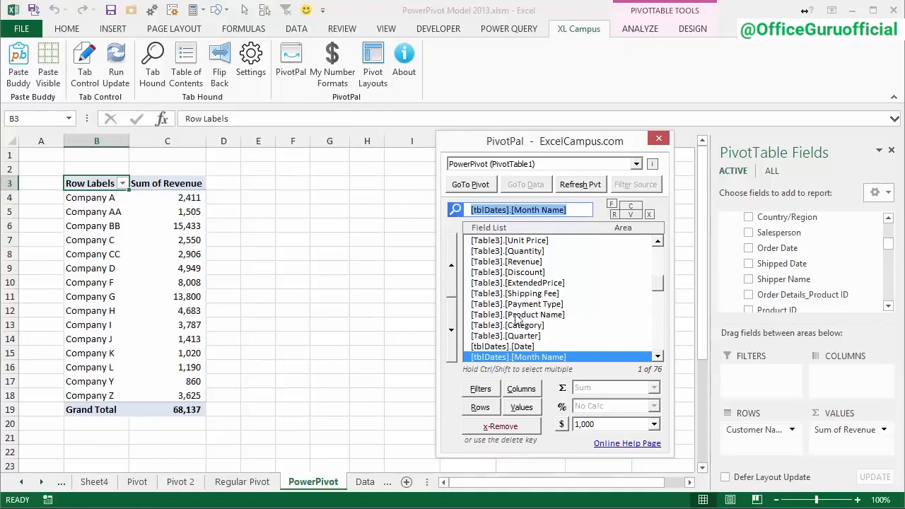
{"action": "left_click", "coordinate": [524, 389]}
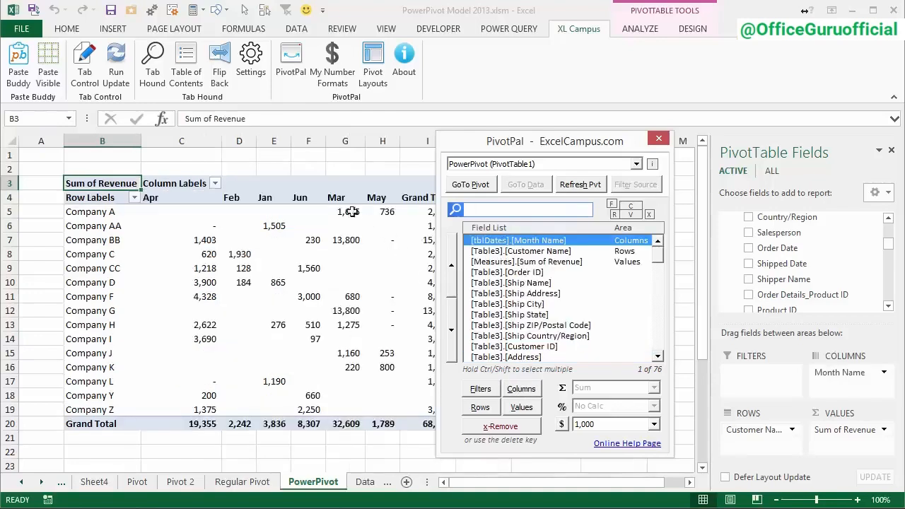